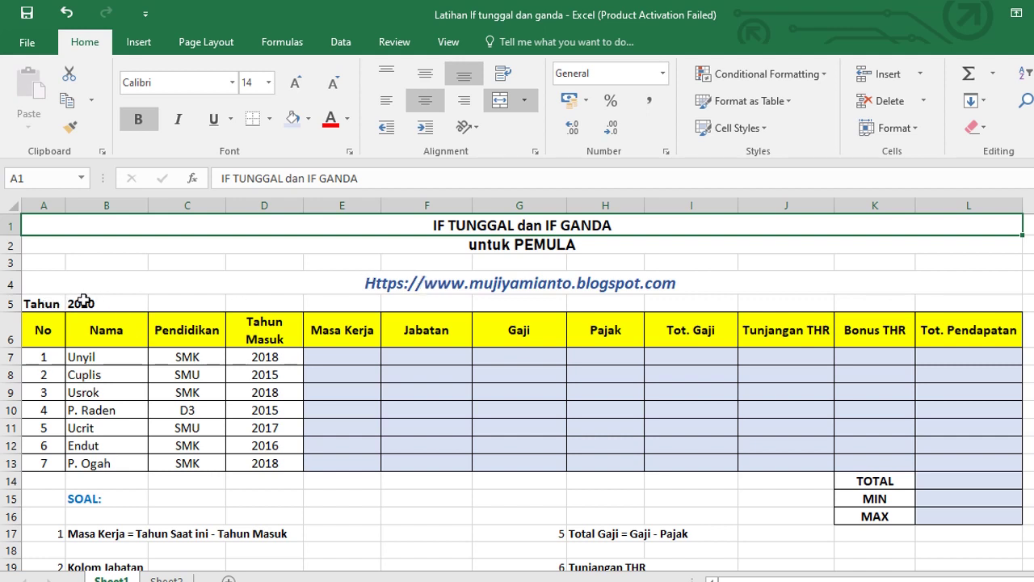
Step: Examine the salary table's column headers from No to Tot. Pendapatan and the numbered exercise rules under SOAL
{"action": "left_click", "coordinate": [37, 335]}
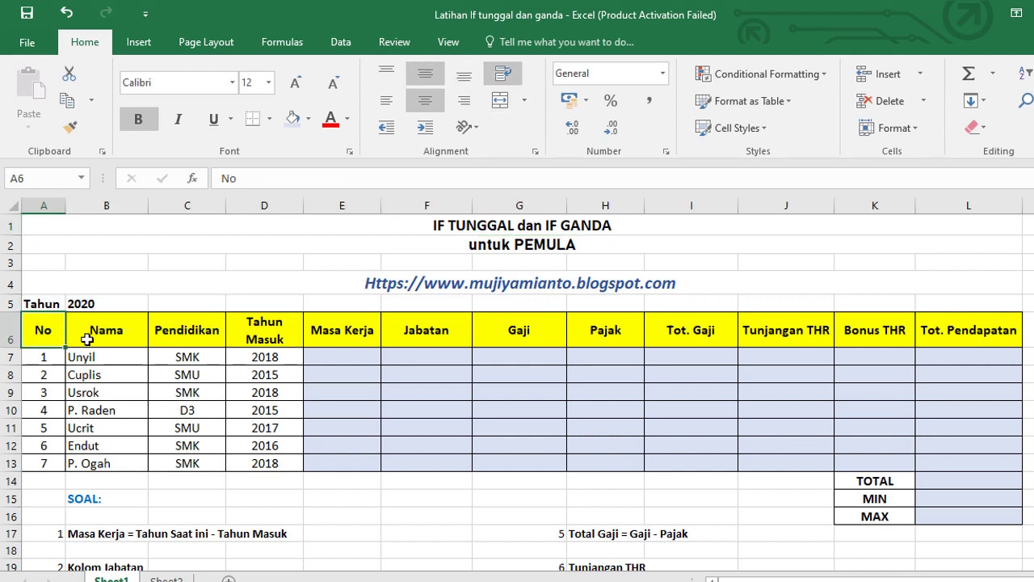
{"action": "left_click", "coordinate": [115, 339]}
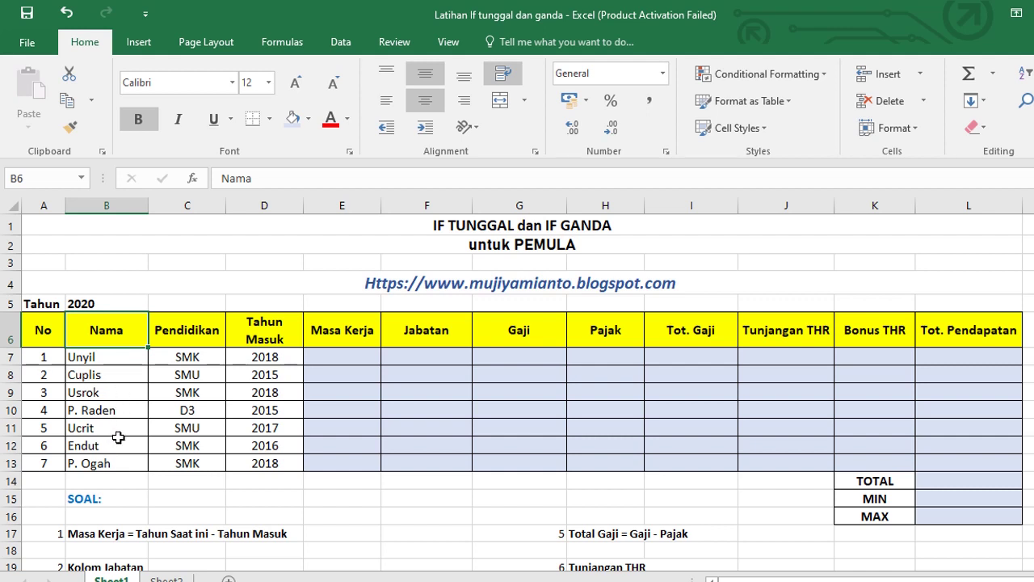
{"action": "left_click", "coordinate": [171, 330]}
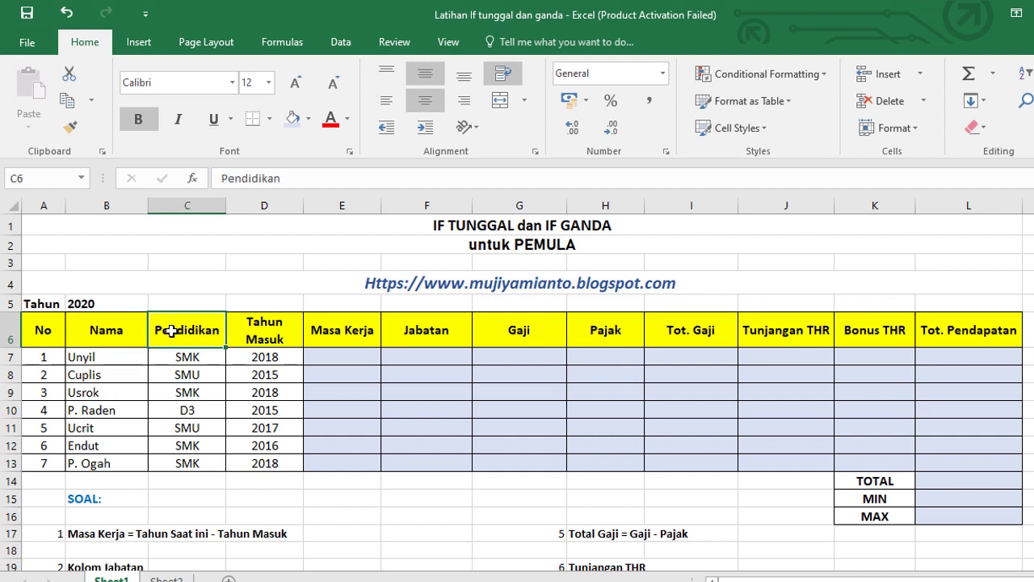
{"action": "left_click", "coordinate": [256, 326]}
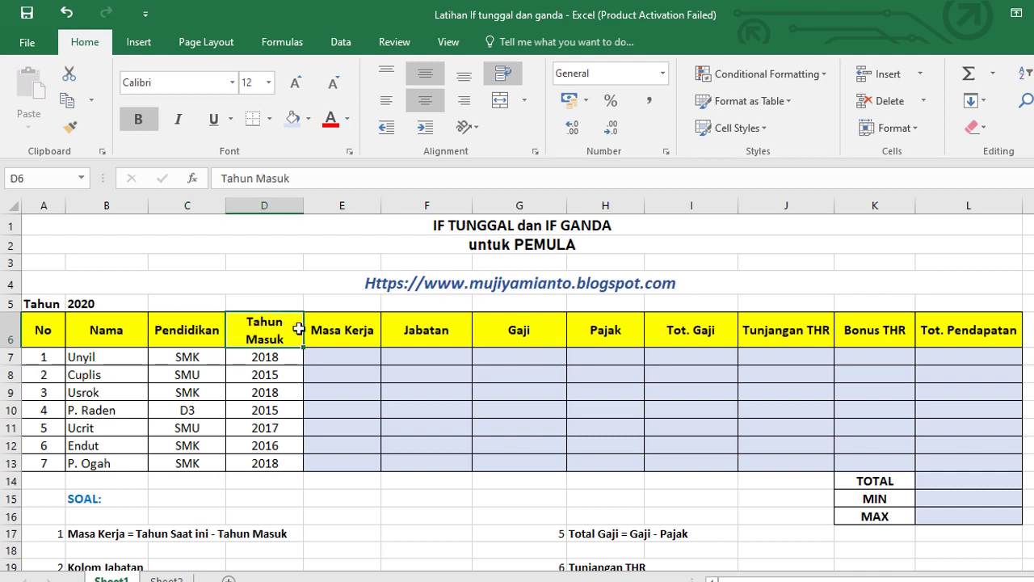
{"action": "left_click", "coordinate": [350, 333]}
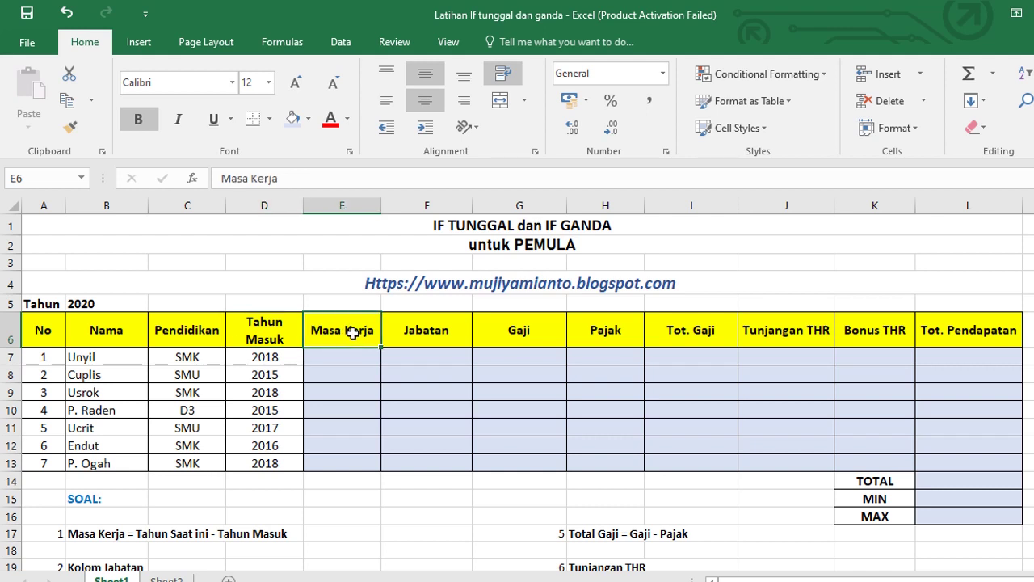
{"action": "left_click", "coordinate": [402, 334]}
{"action": "left_click", "coordinate": [533, 337]}
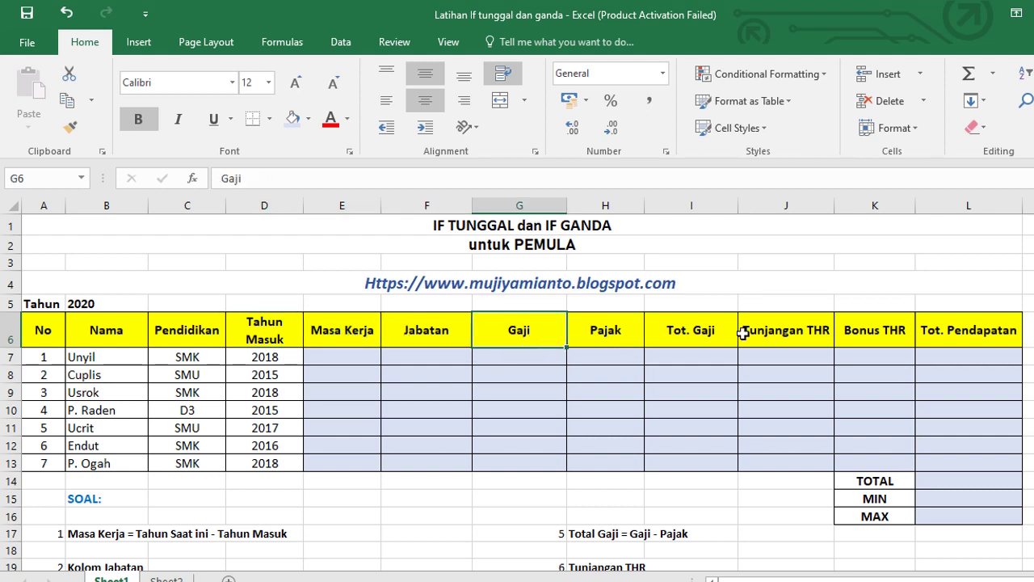
{"action": "left_click", "coordinate": [988, 343]}
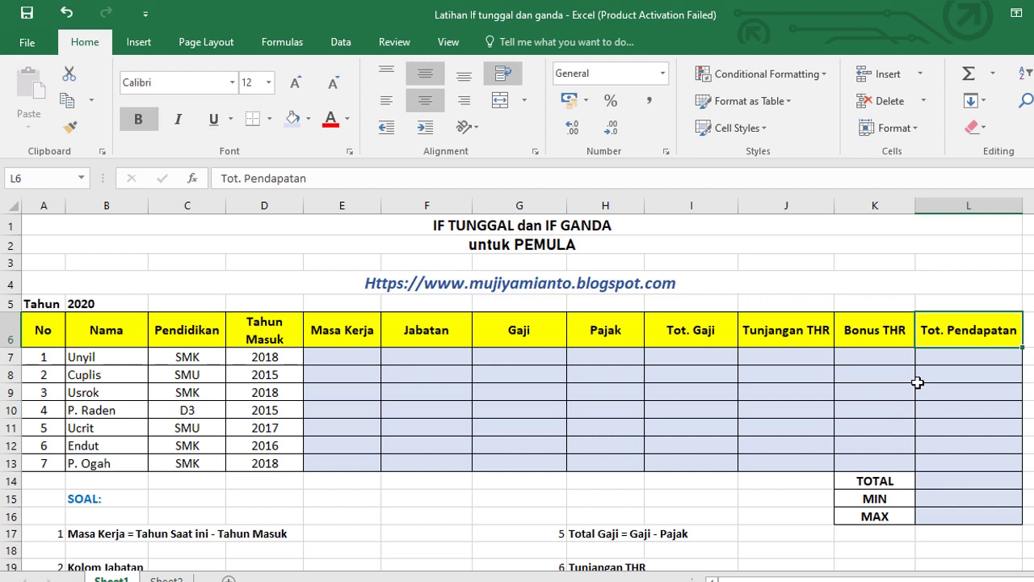
{"action": "scroll", "coordinate": [517, 391], "scroll_direction": "down", "scroll_amount": 4}
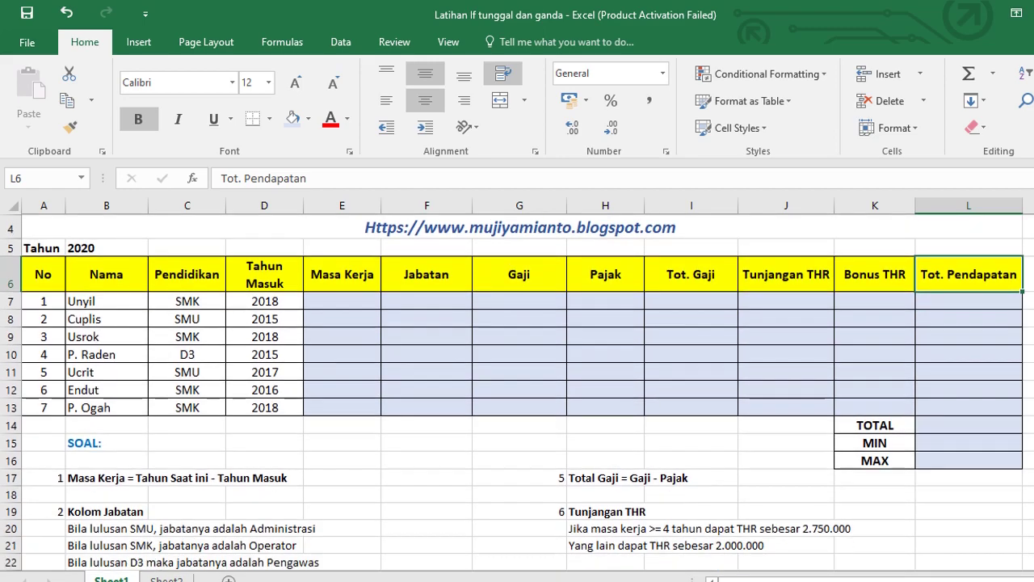
{"action": "scroll", "coordinate": [517, 391], "scroll_direction": "up", "scroll_amount": 5}
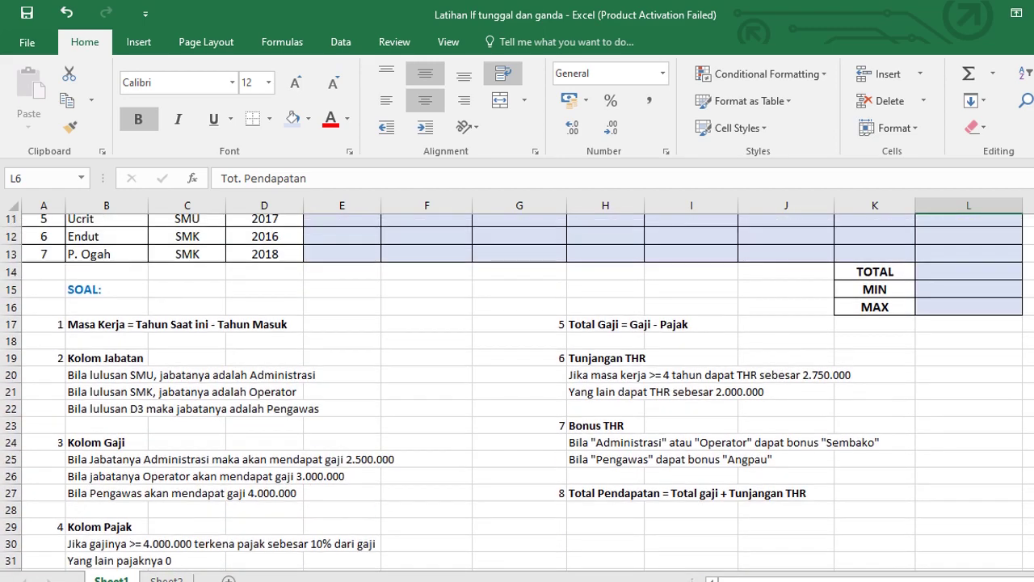
{"action": "scroll", "coordinate": [517, 391], "scroll_direction": "down", "scroll_amount": 1}
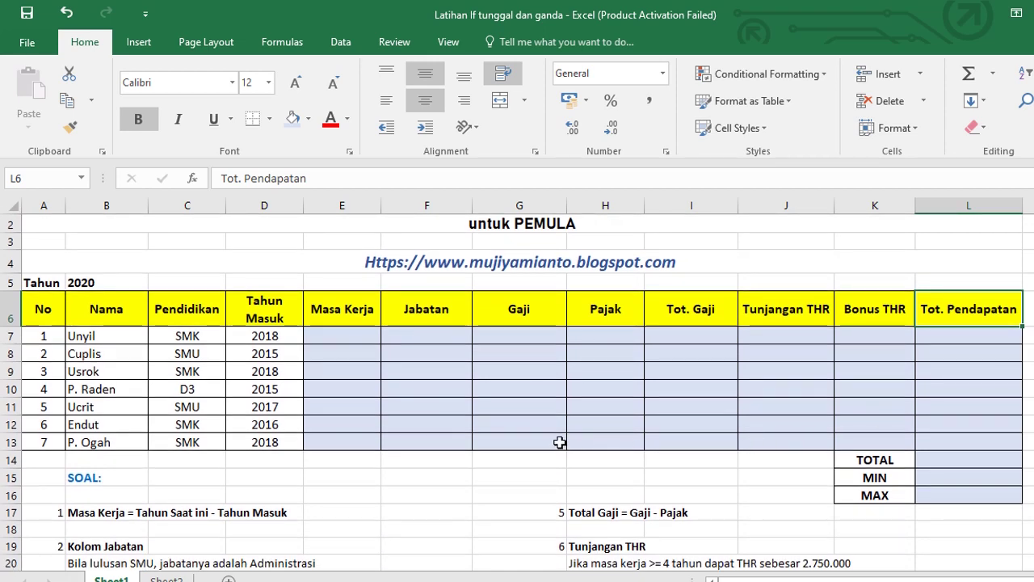
Step: Calculate Masa Kerja in E7 with the formula =$B$5-D7 and fill it down to E13
{"action": "left_click", "coordinate": [355, 335]}
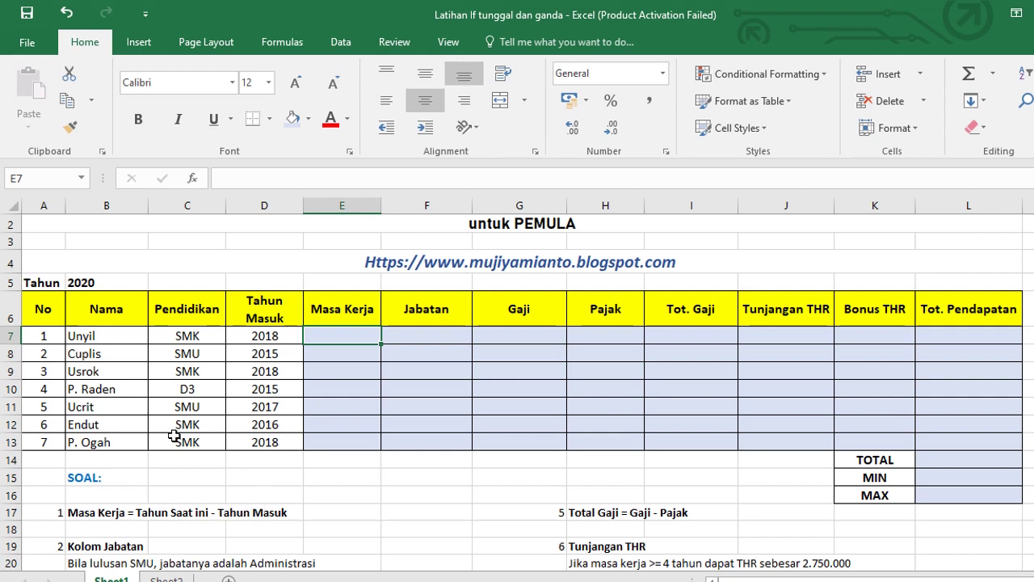
{"action": "left_click", "coordinate": [113, 282]}
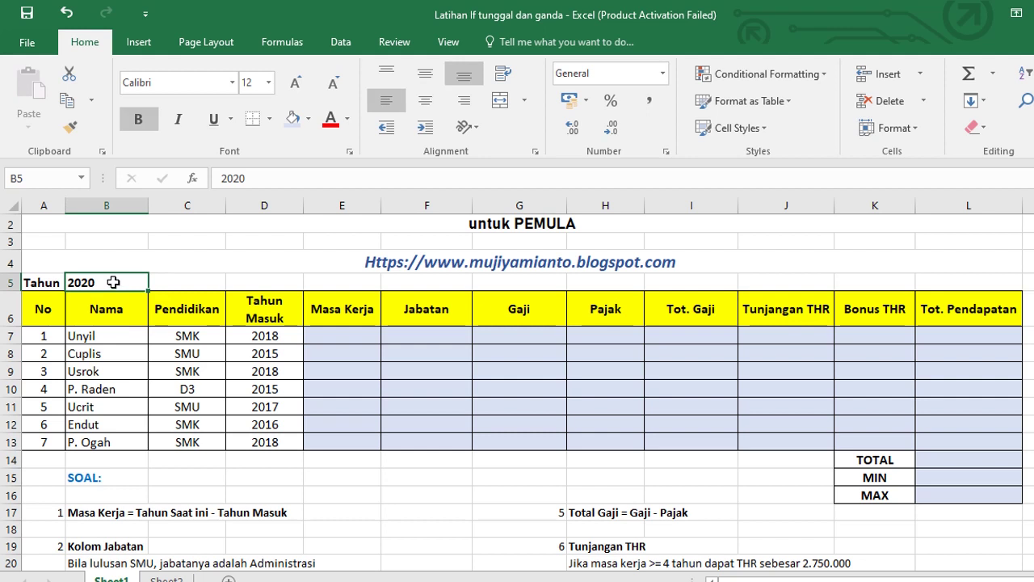
{"action": "left_click", "coordinate": [271, 337]}
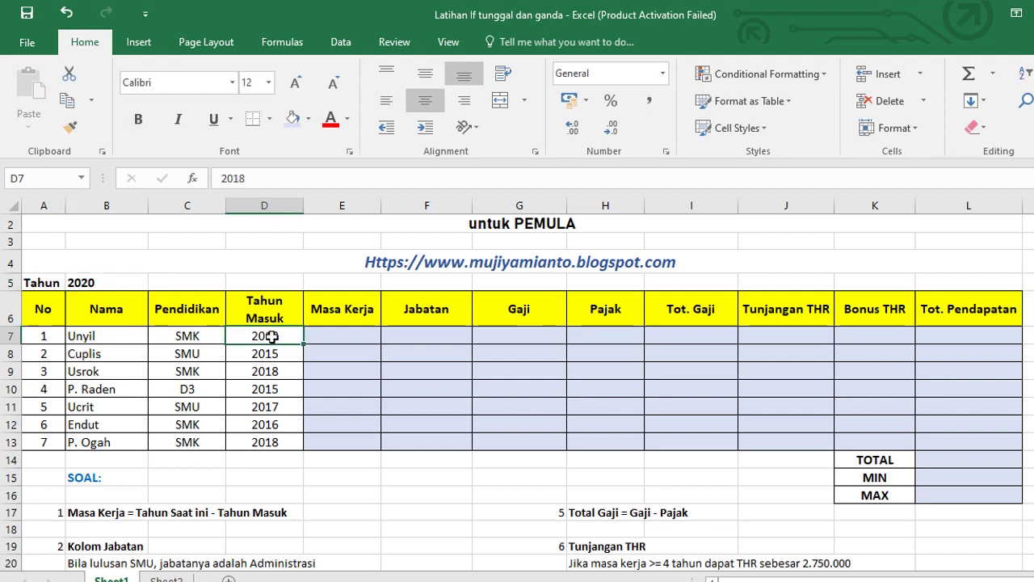
{"action": "left_click", "coordinate": [328, 340]}
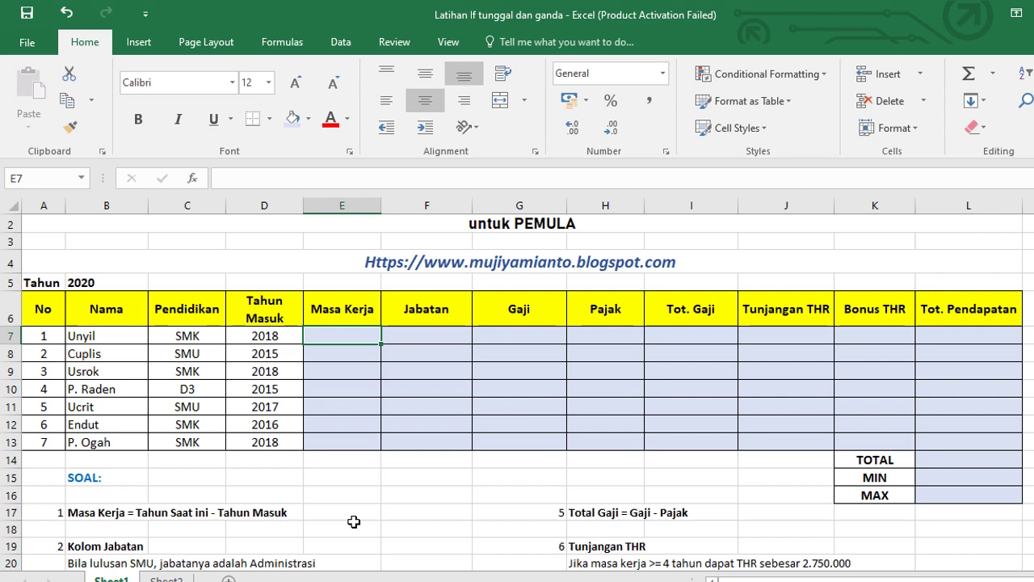
{"action": "type", "text": "="}
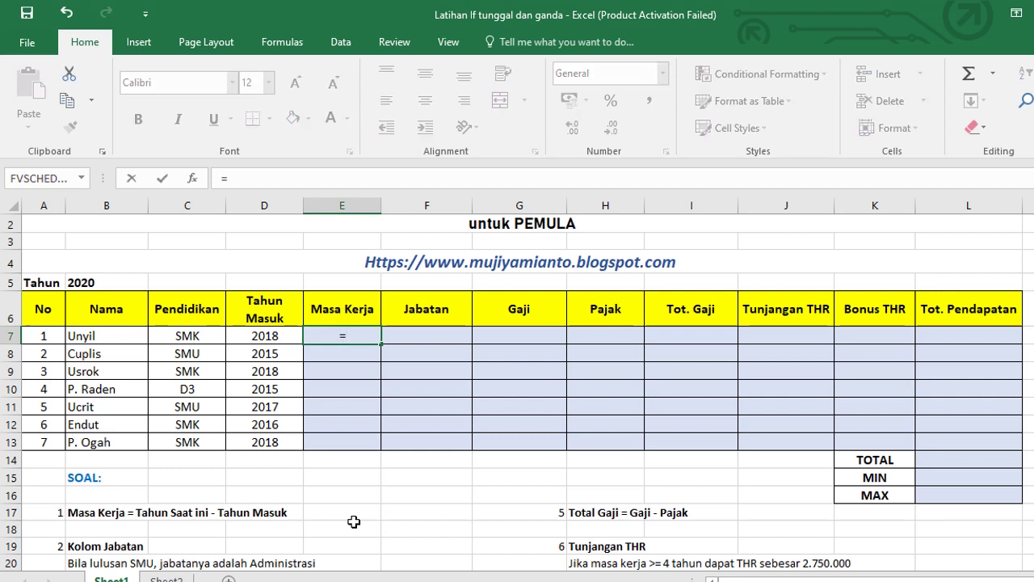
{"action": "left_click", "coordinate": [105, 282]}
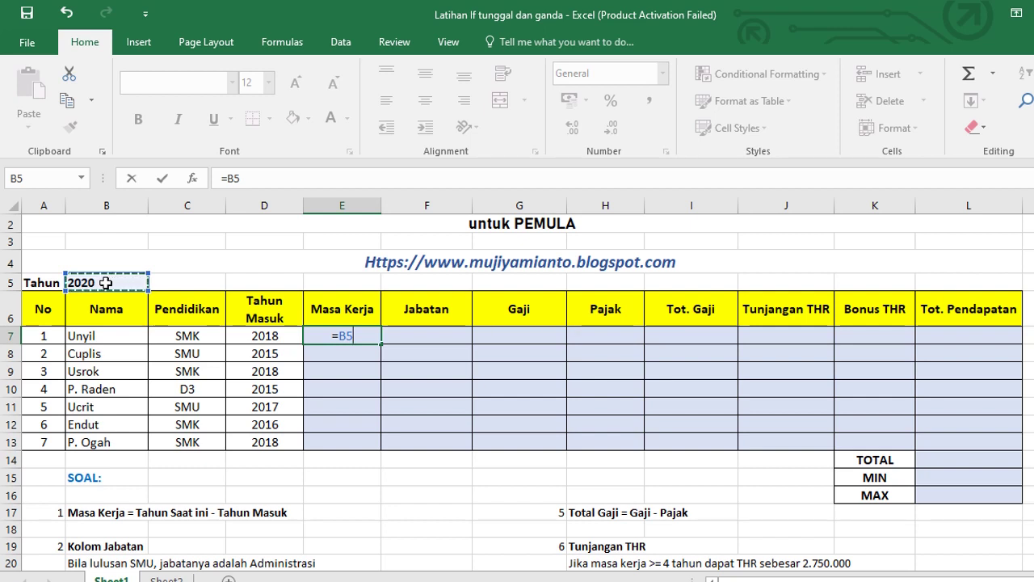
{"action": "key", "text": "F4"}
{"action": "type", "text": "-"}
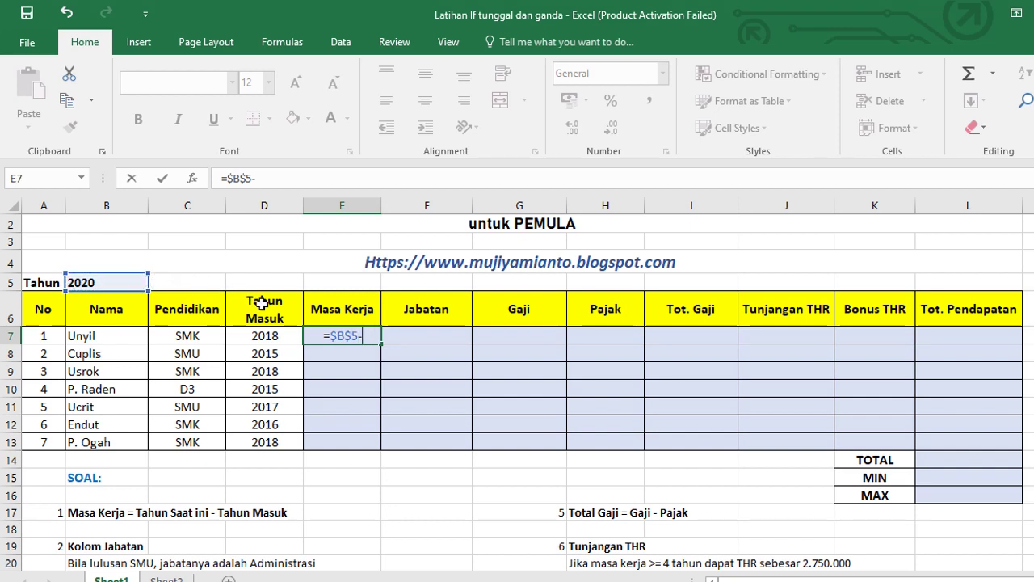
{"action": "left_click", "coordinate": [282, 336]}
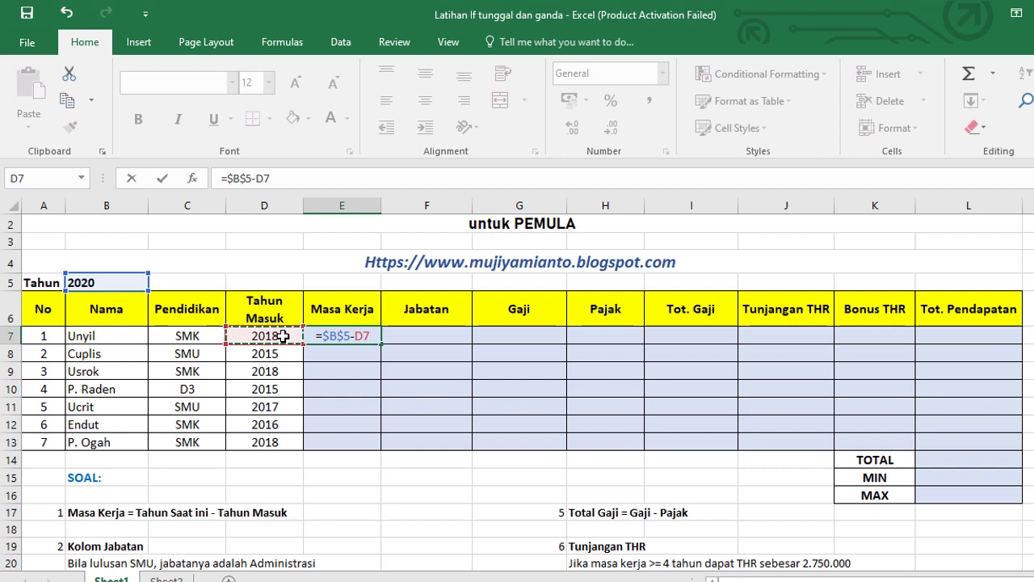
{"action": "key", "text": "Return"}
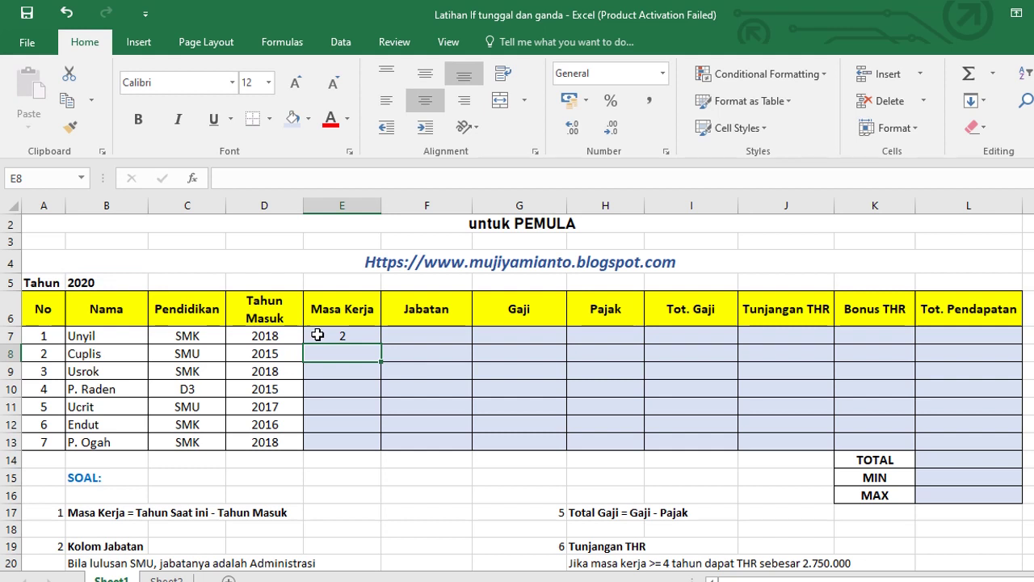
{"action": "left_click", "coordinate": [318, 335]}
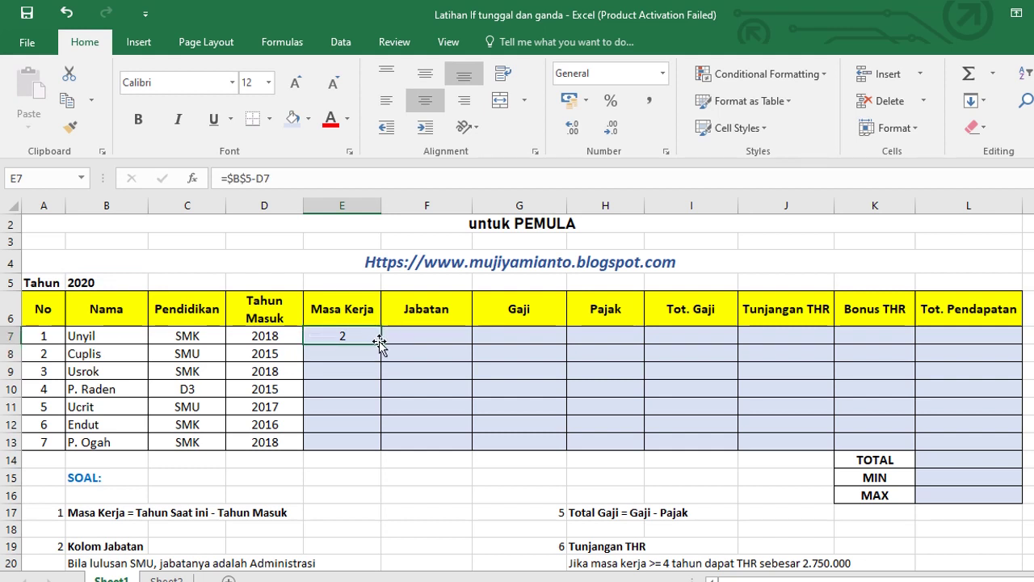
{"action": "left_click_drag", "start_coordinate": [379, 343], "coordinate": [397, 448]}
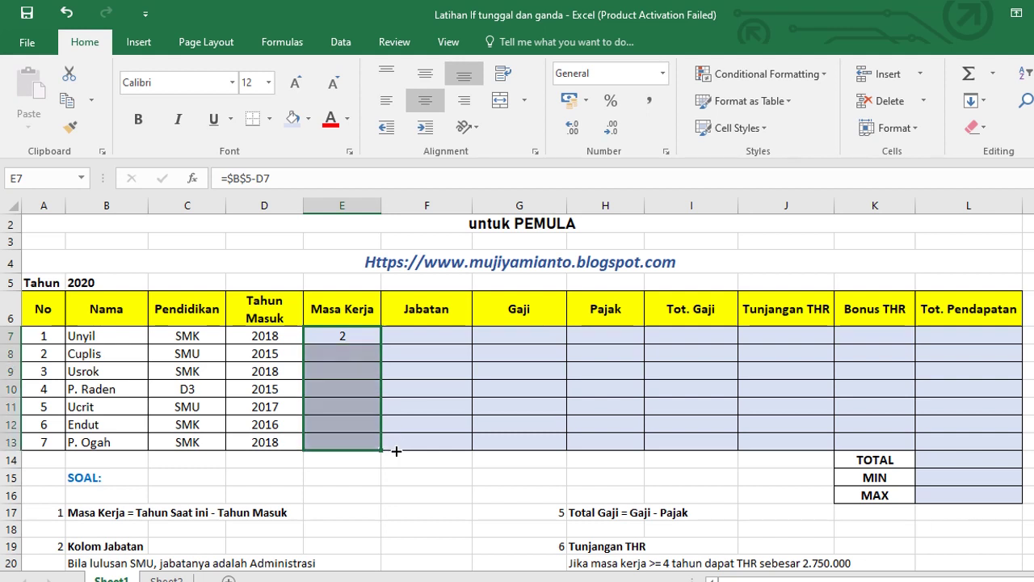
Step: Begin the Jabatan formula in F7 with an IF that returns "ADMINISTRASI" when C7 equals "SMU", using semicolon separators
{"action": "left_click", "coordinate": [458, 334]}
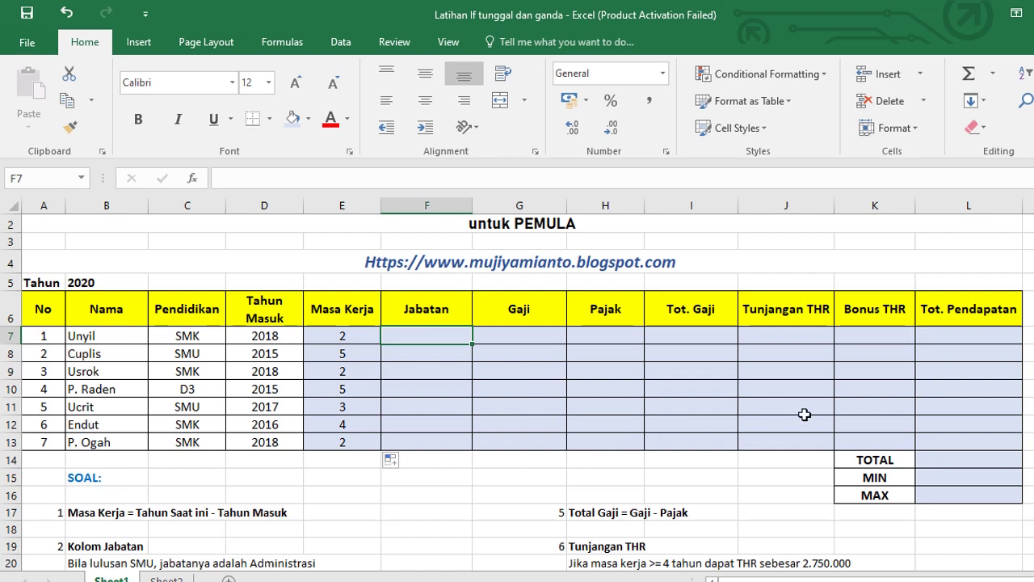
{"action": "scroll", "coordinate": [517, 392], "scroll_direction": "down", "scroll_amount": 1}
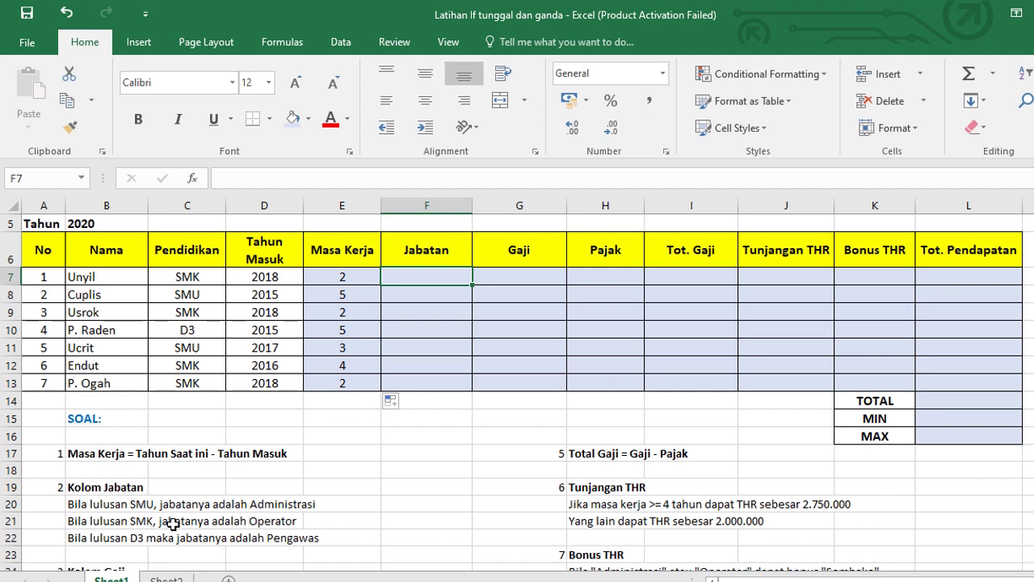
{"action": "key", "text": "F2"}
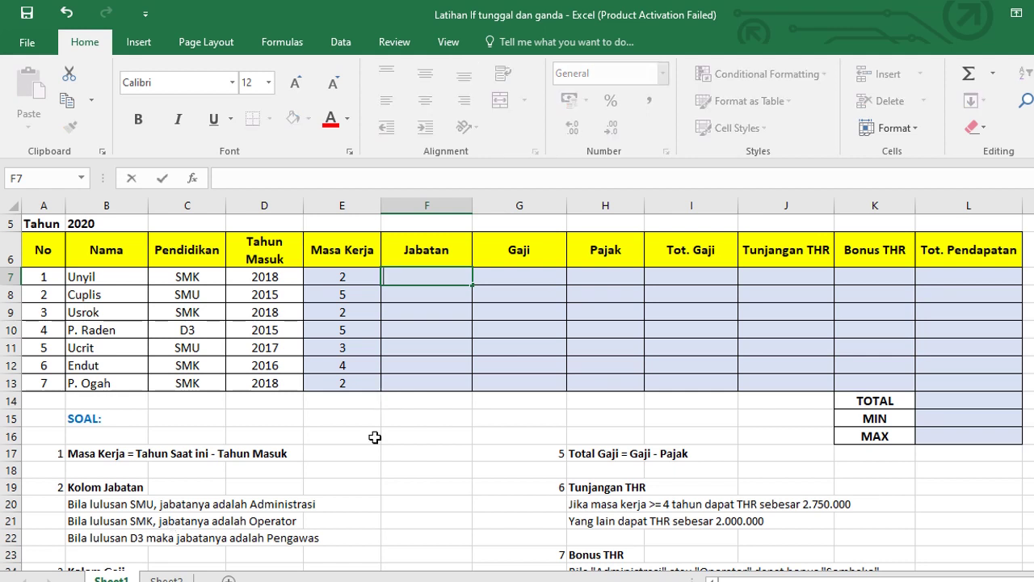
{"action": "type", "text": "="}
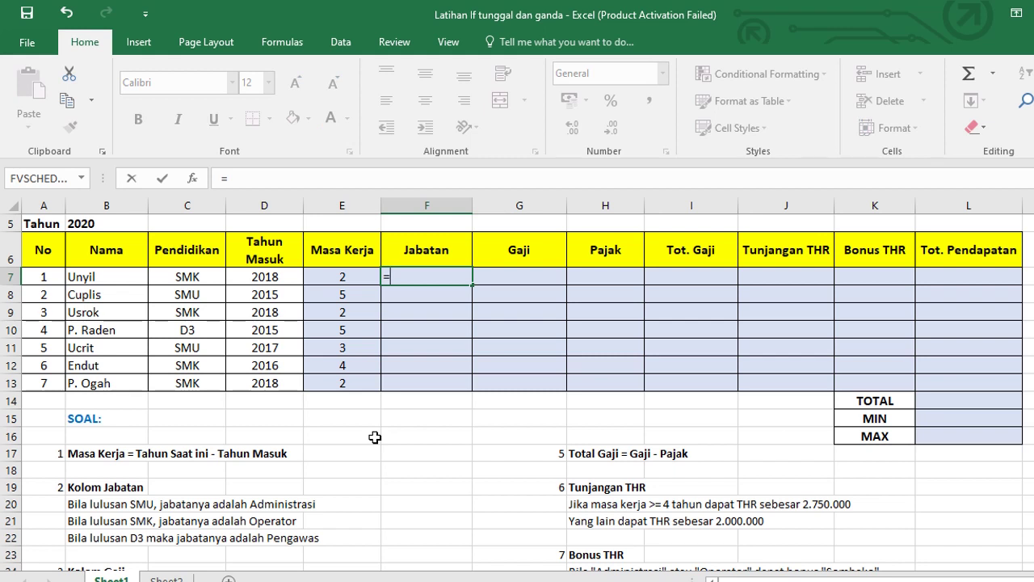
{"action": "type", "text": "IF("}
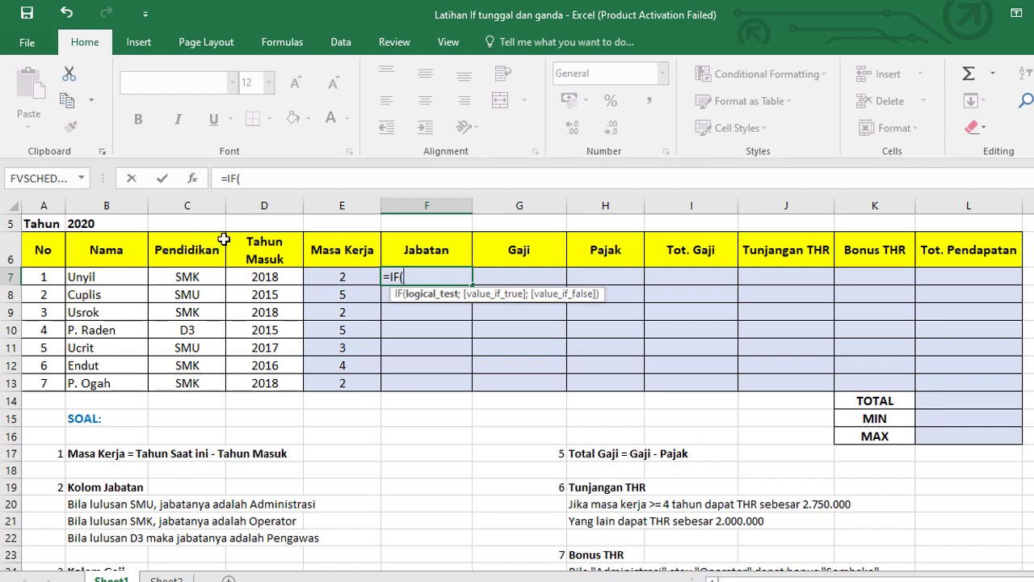
{"action": "left_click", "coordinate": [197, 274]}
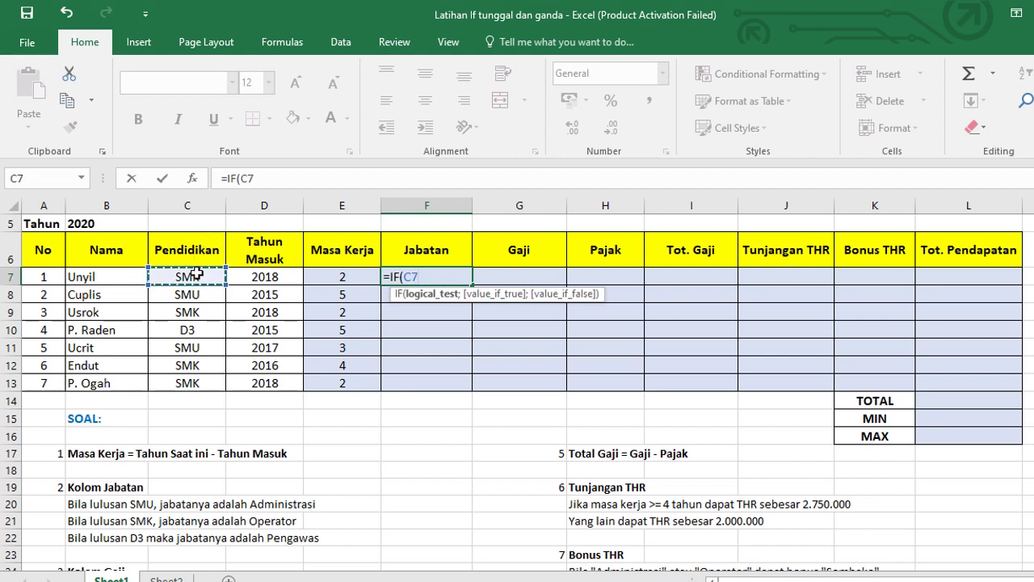
{"action": "type", "text": "="}
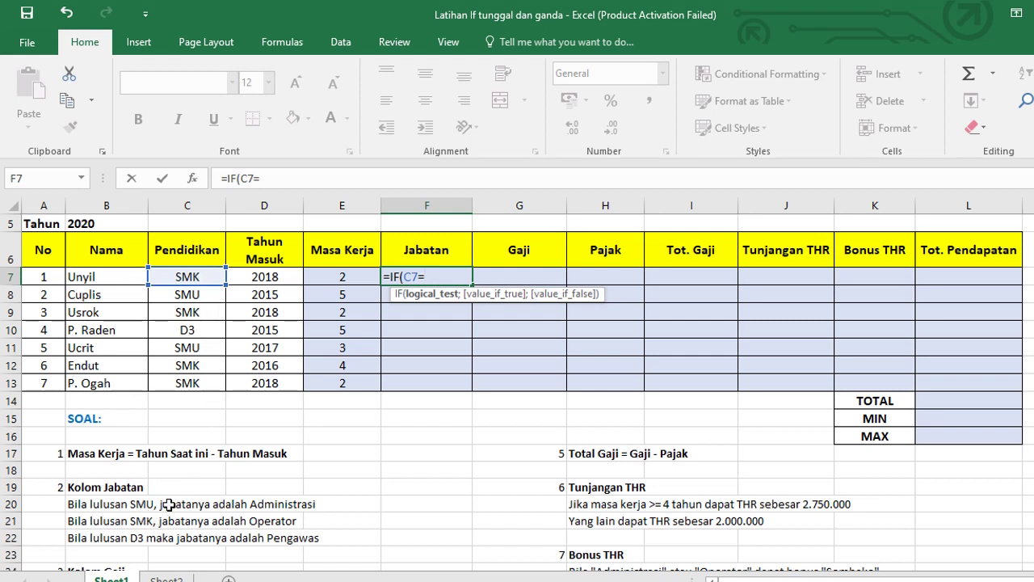
{"action": "type", "text": "\"SMU"}
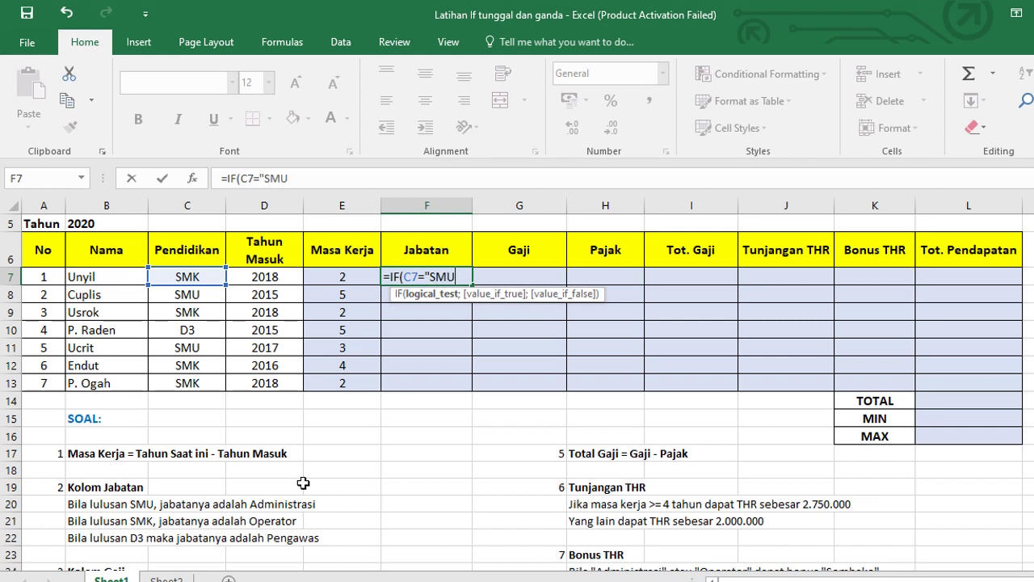
{"action": "type", "text": "\""}
{"action": "type", "text": ";"}
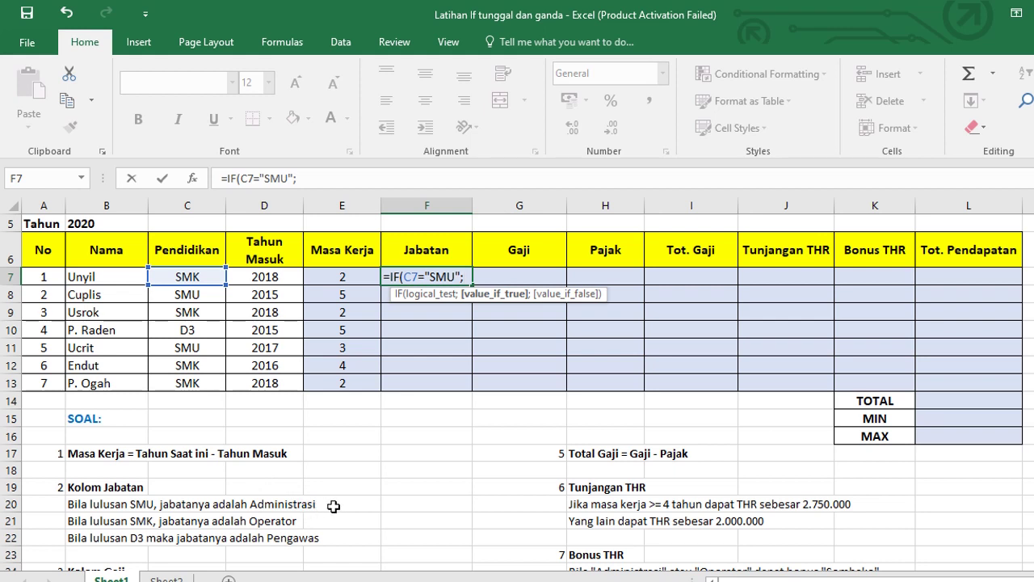
{"action": "type", "text": "\"ADMINISTRASI"}
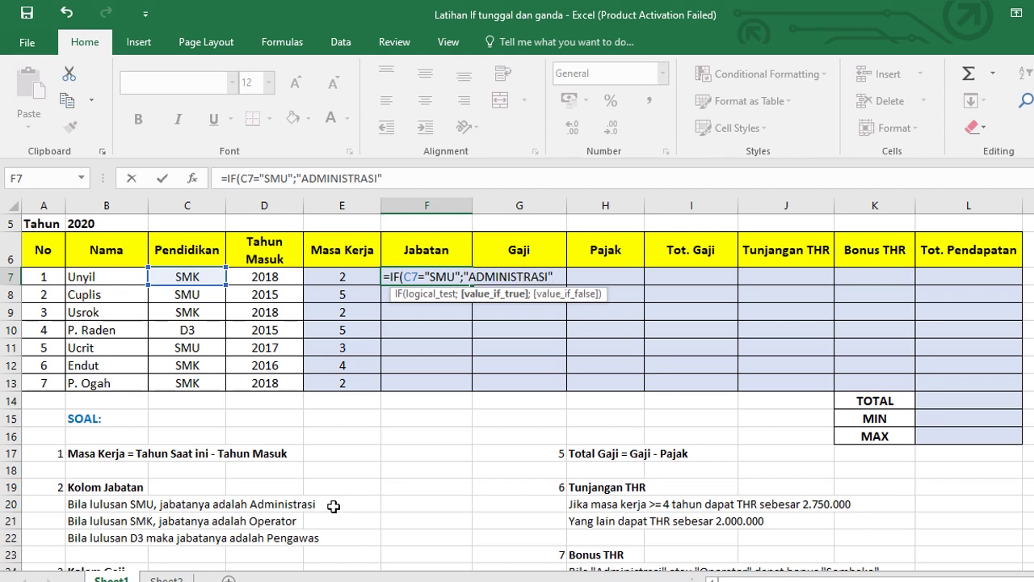
{"action": "type", "text": "\";"}
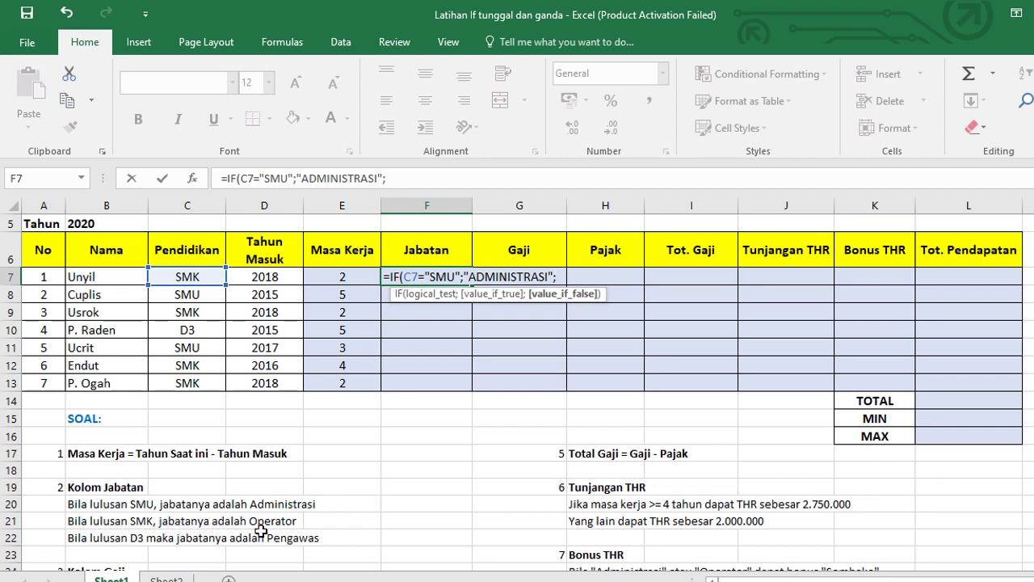
Step: Complete the F7 formula with a nested IF returning "OPERATOR" when C7 equals "SMK" and otherwise "PENGAWAS", and fill it down to F13
{"action": "type", "text": "IF"}
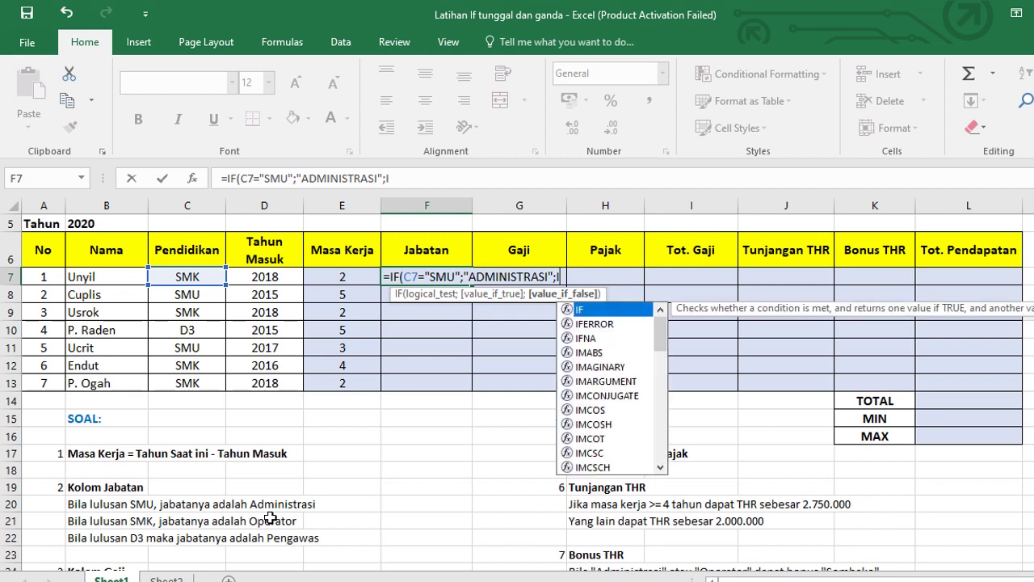
{"action": "type", "text": "("}
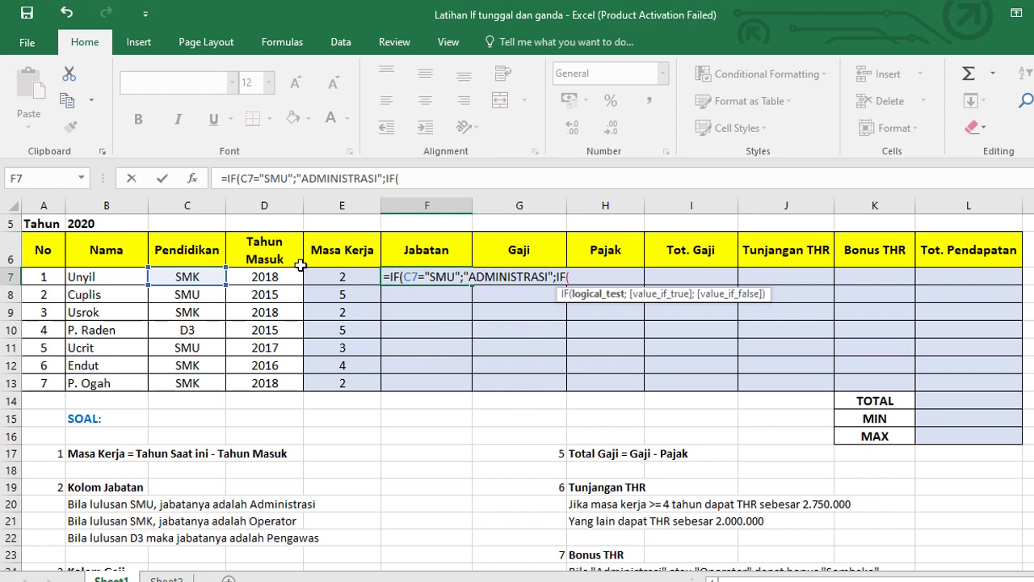
{"action": "left_click", "coordinate": [192, 278]}
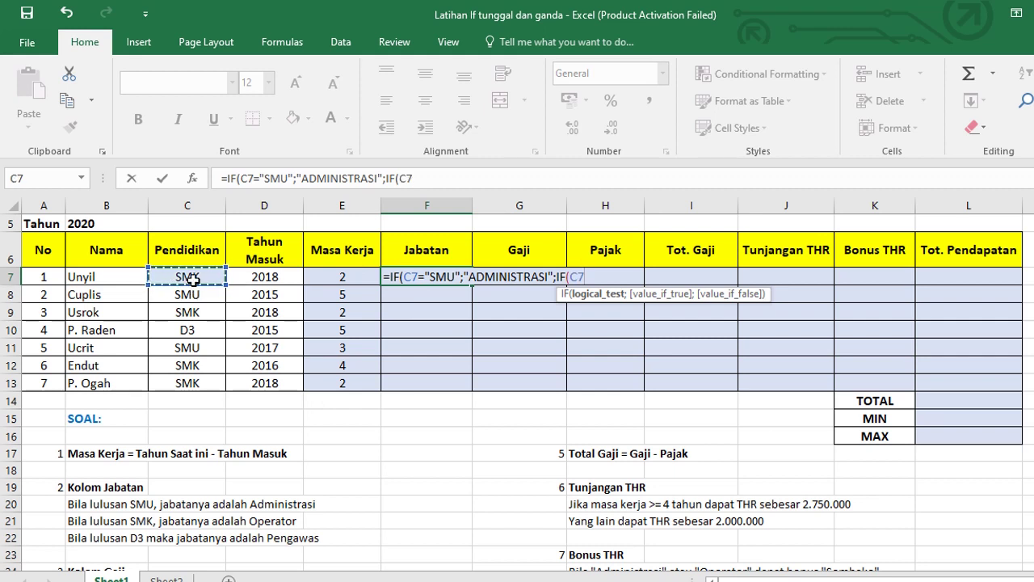
{"action": "type", "text": "=\"SMK"}
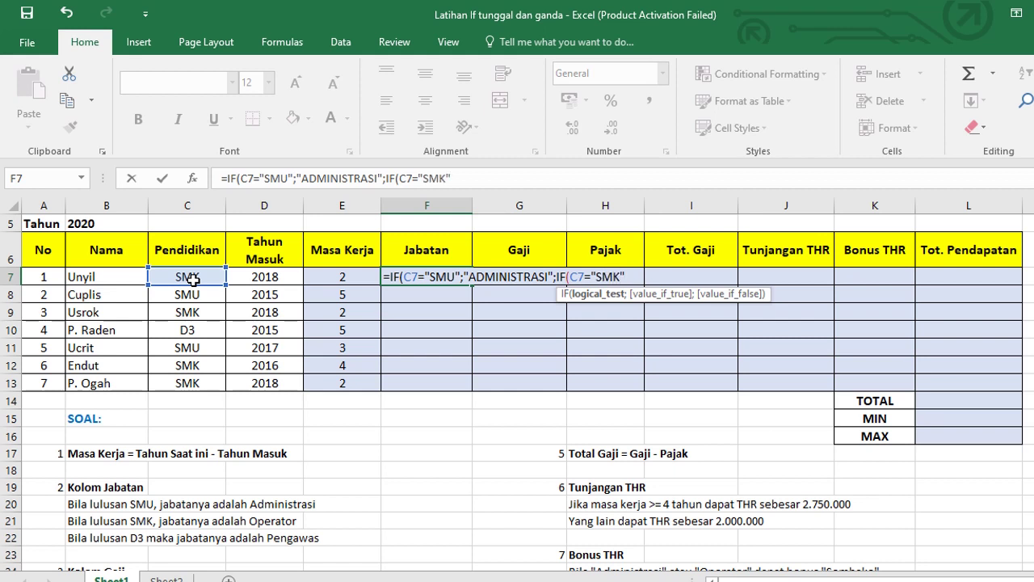
{"action": "type", "text": "\";"}
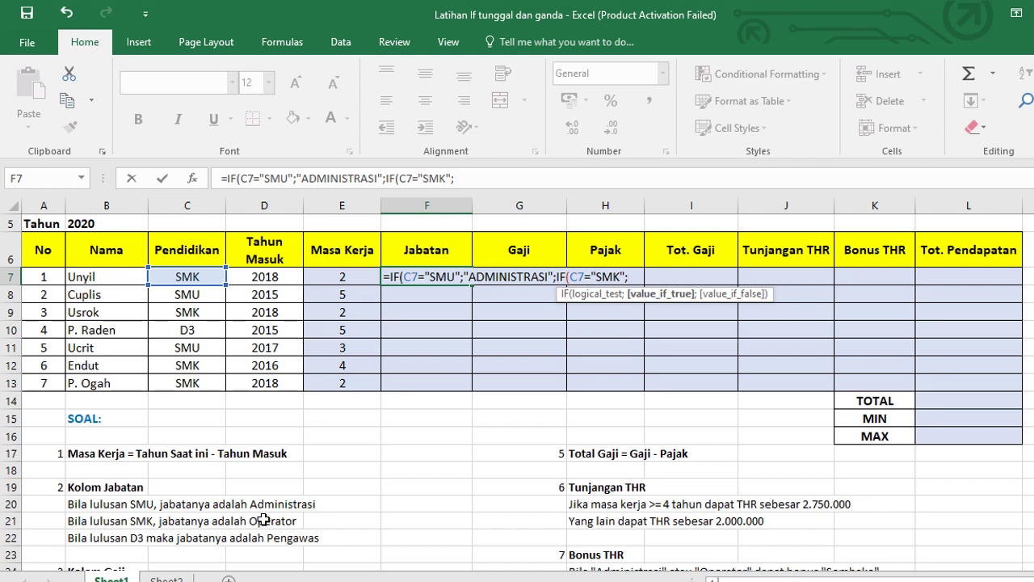
{"action": "type", "text": "\"OPERATOR"}
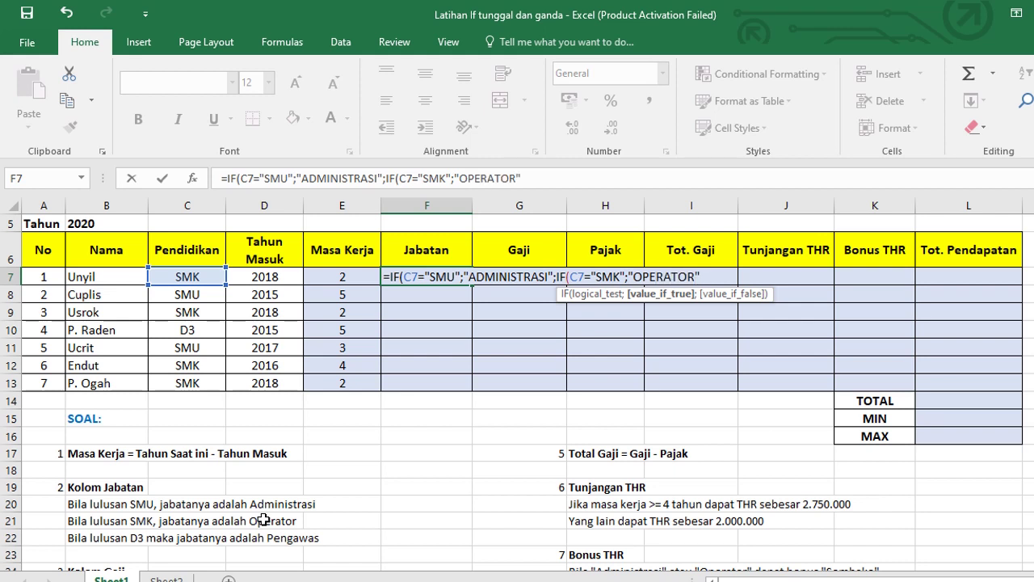
{"action": "type", "text": "\";"}
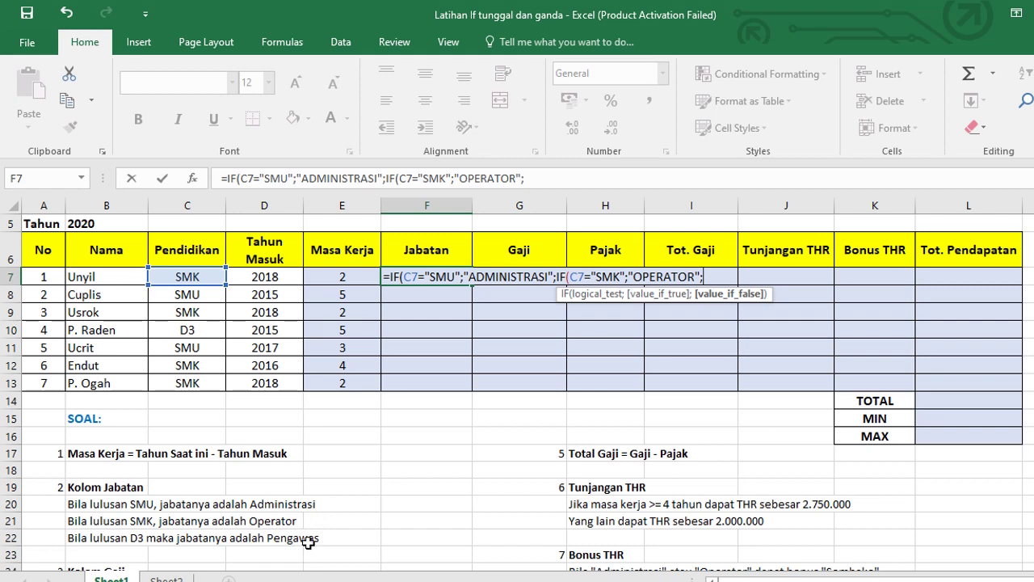
{"action": "type", "text": "\"PENGAWAS"}
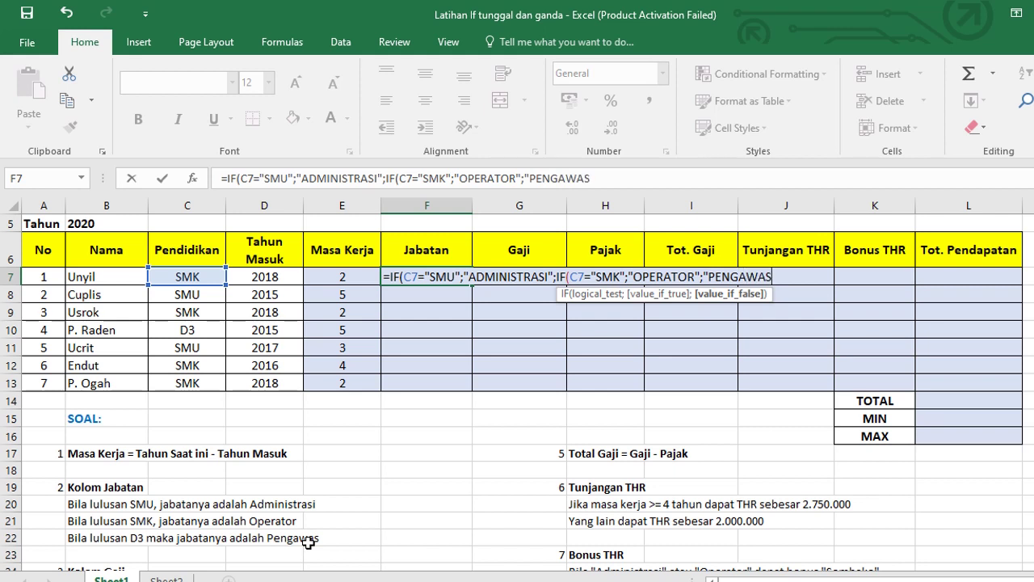
{"action": "type", "text": "\"))"}
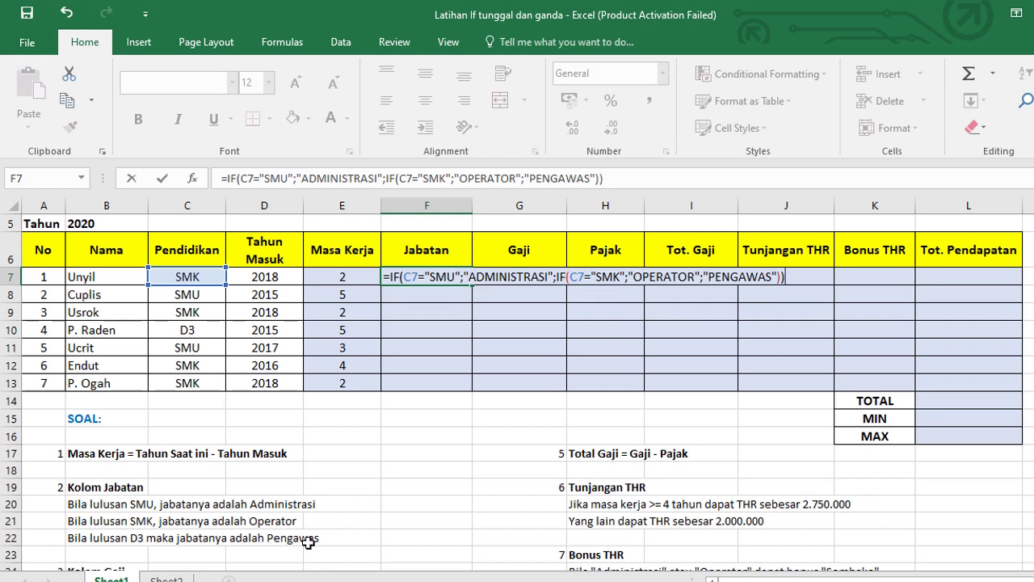
{"action": "key", "text": "Return"}
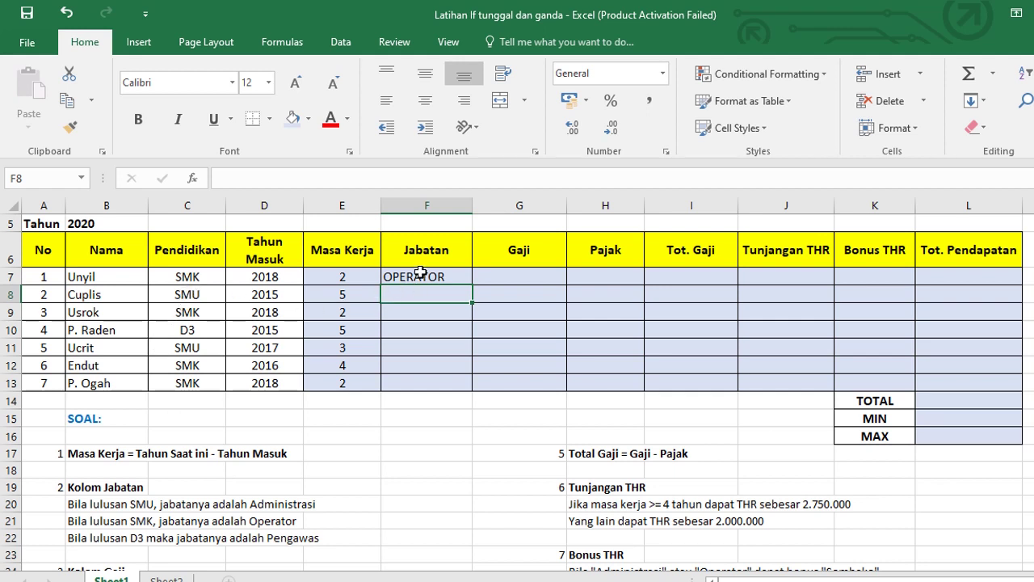
{"action": "left_click", "coordinate": [447, 277]}
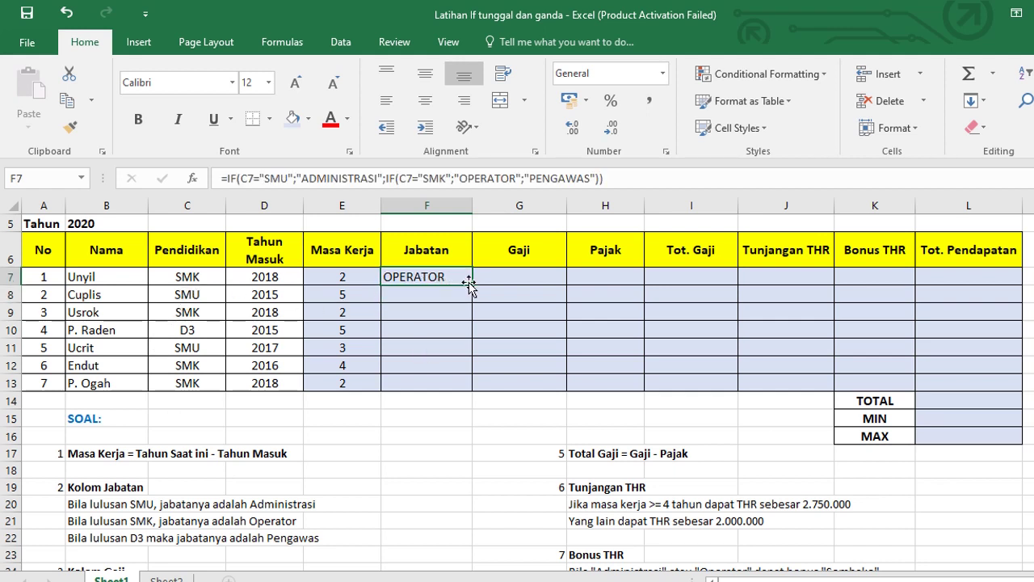
{"action": "left_click_drag", "start_coordinate": [473, 282], "coordinate": [465, 392]}
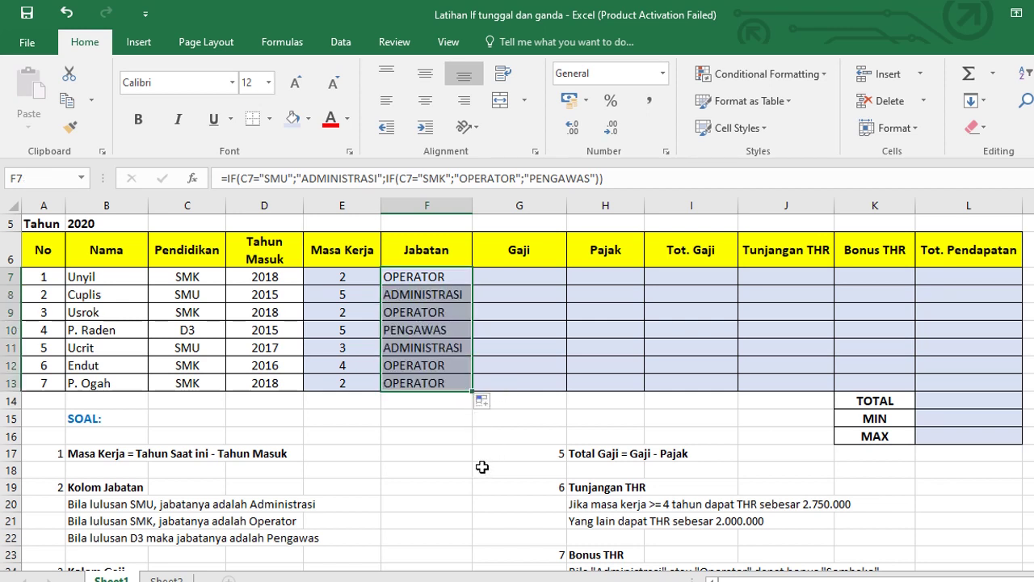
Step: Freeze the panes at cell E14 so the rows above and the columns before it stay in view
{"action": "left_click", "coordinate": [527, 277]}
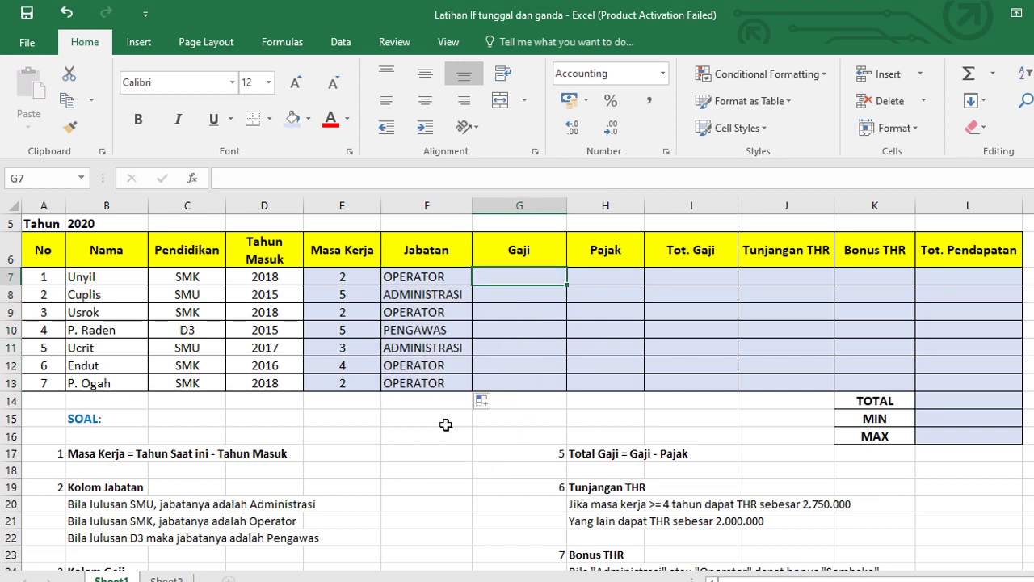
{"action": "left_click", "coordinate": [341, 408]}
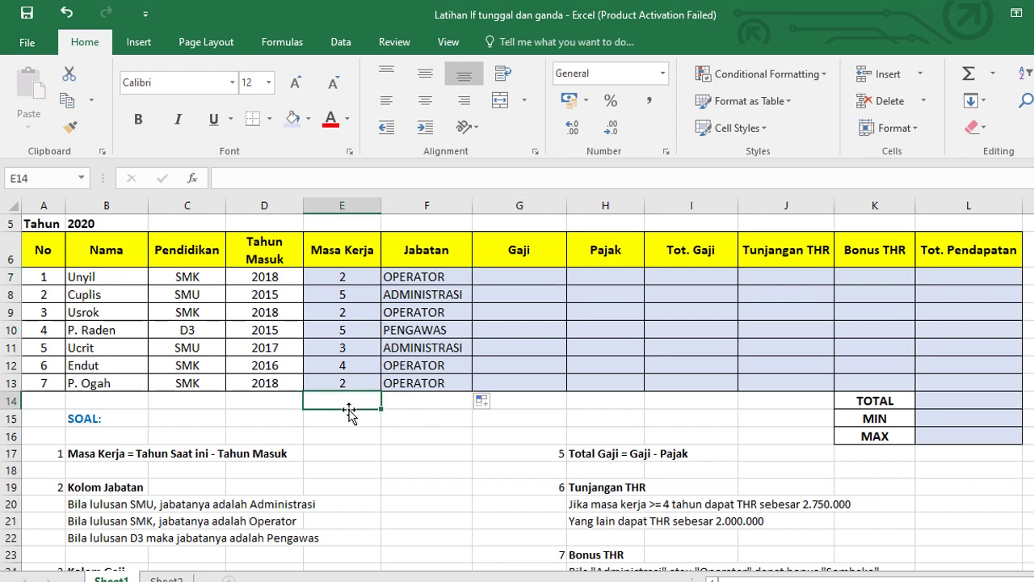
{"action": "left_click", "coordinate": [454, 45]}
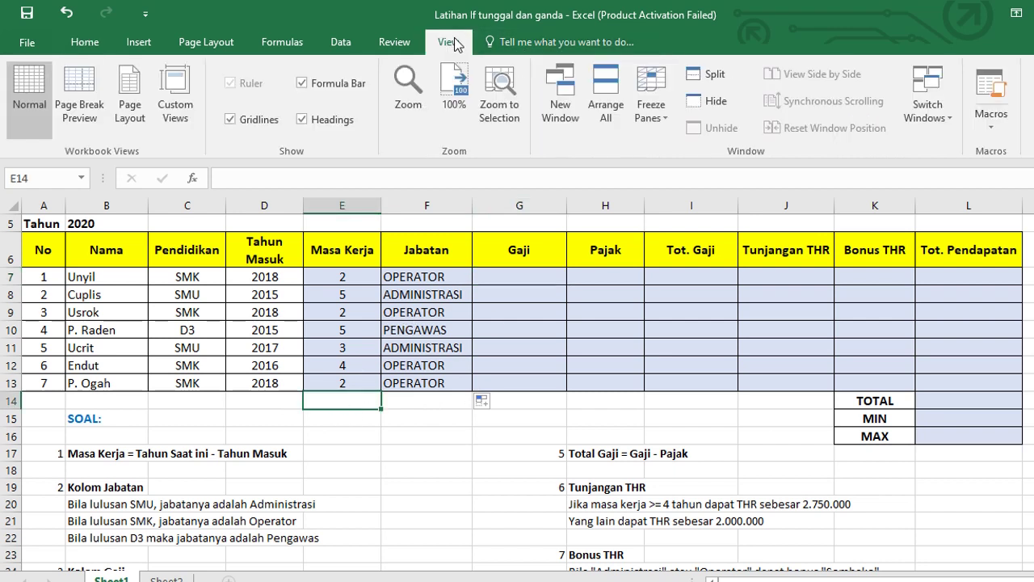
{"action": "left_click", "coordinate": [650, 105]}
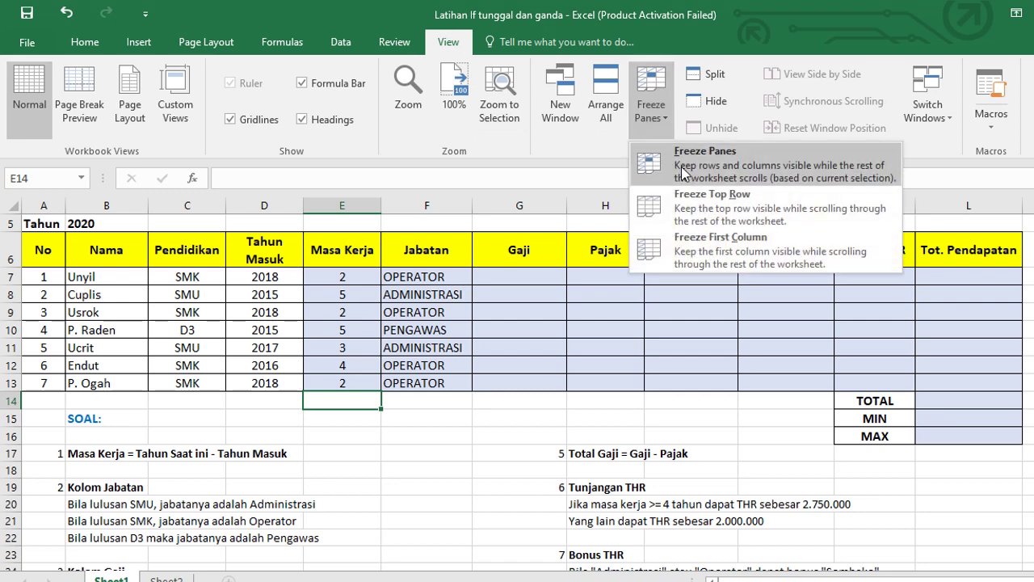
{"action": "left_click", "coordinate": [678, 168]}
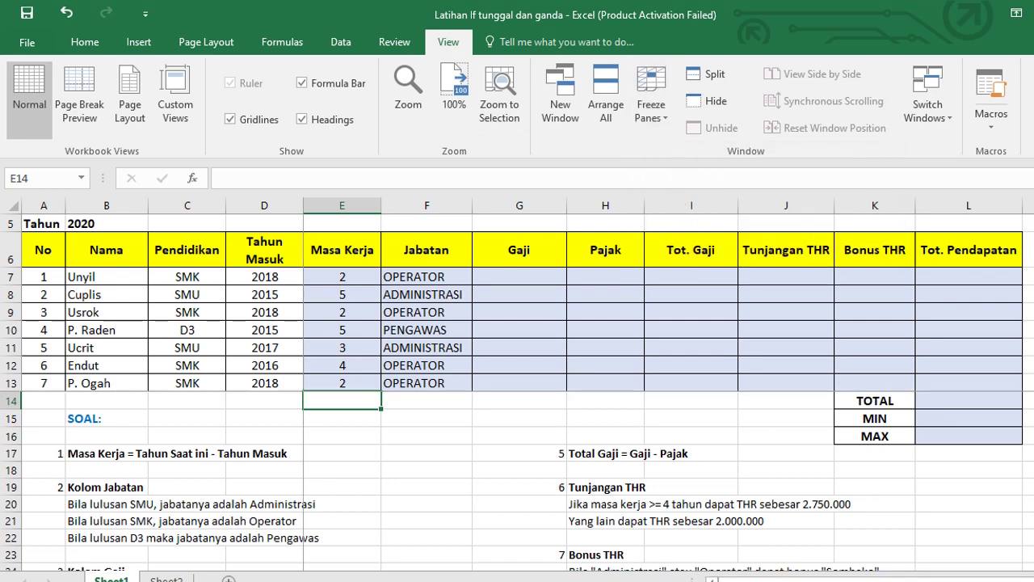
Step: Begin the Gaji formula in G7 with an IF that returns 2500000 when F7 equals "ADMINISTRASI", using semicolon separators
{"action": "scroll", "coordinate": [517, 480], "scroll_direction": "down", "scroll_amount": 1}
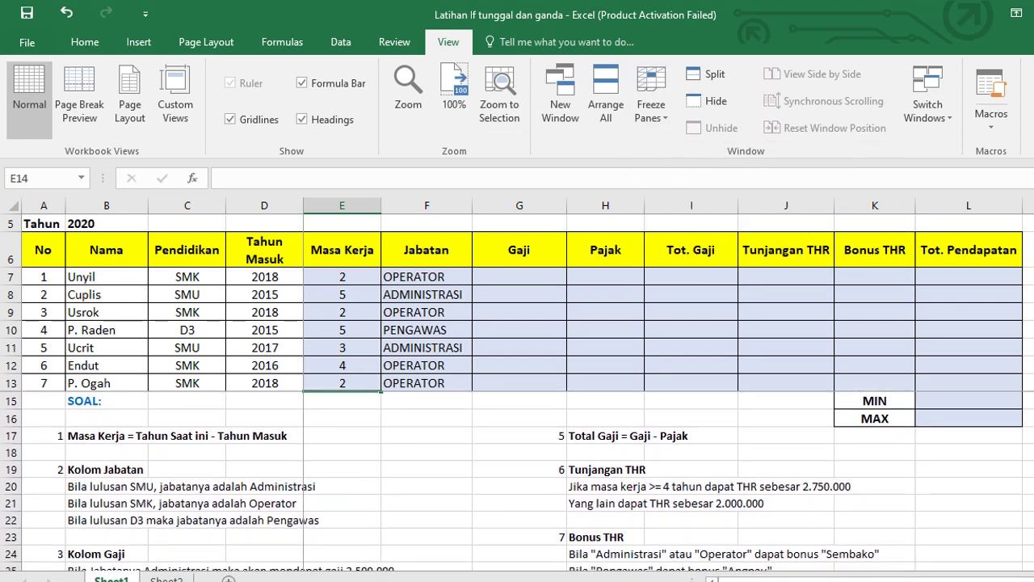
{"action": "scroll", "coordinate": [517, 480], "scroll_direction": "down", "scroll_amount": 2}
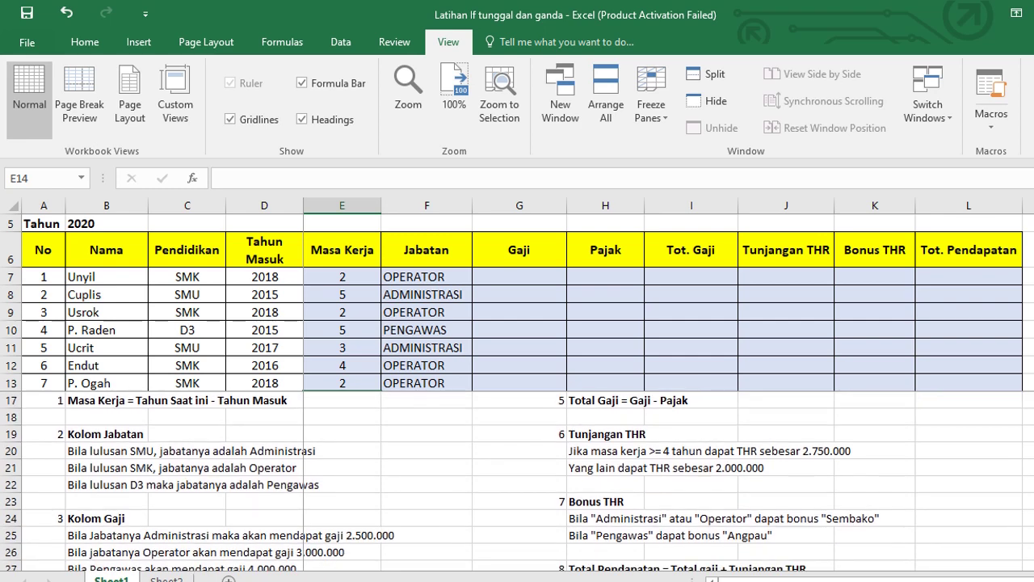
{"action": "scroll", "coordinate": [517, 481], "scroll_direction": "down", "scroll_amount": 7}
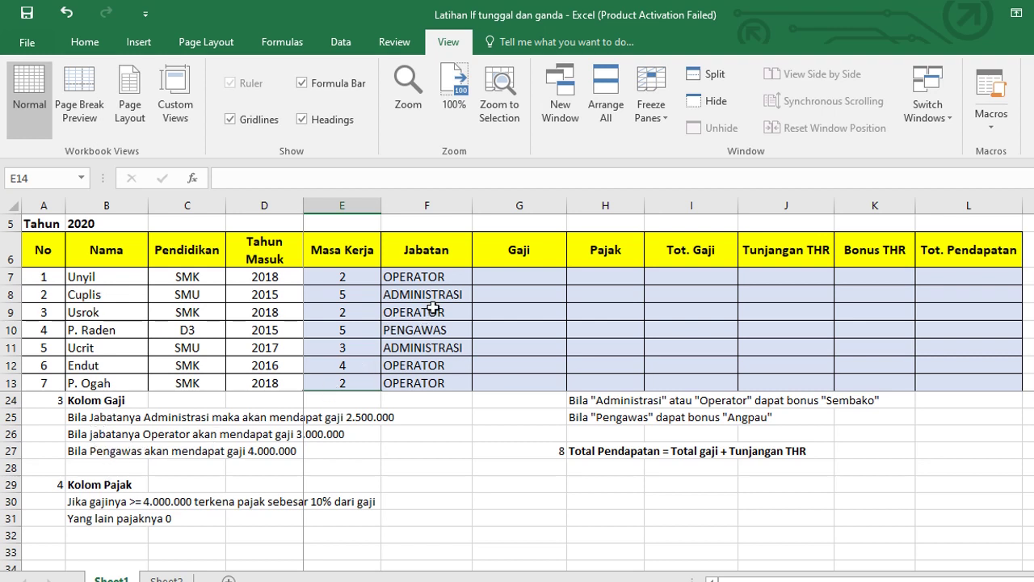
{"action": "left_click", "coordinate": [511, 273]}
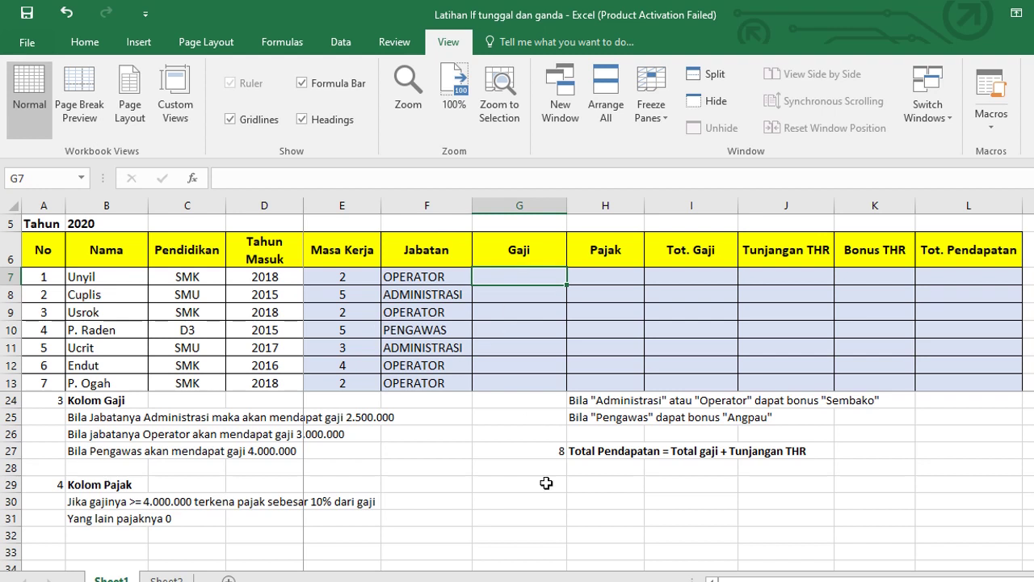
{"action": "type", "text": "=IF("}
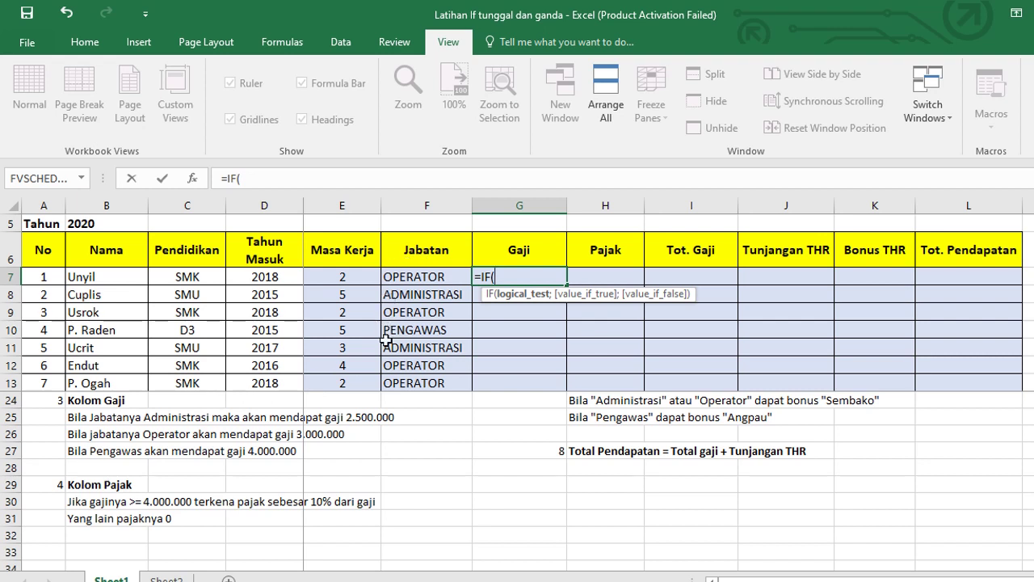
{"action": "left_click", "coordinate": [426, 276]}
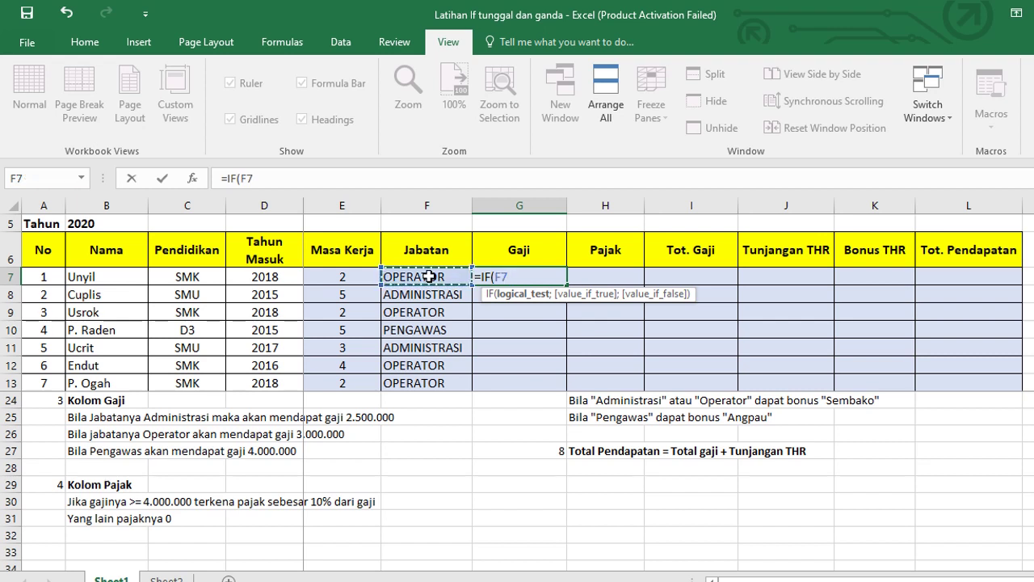
{"action": "type", "text": "="}
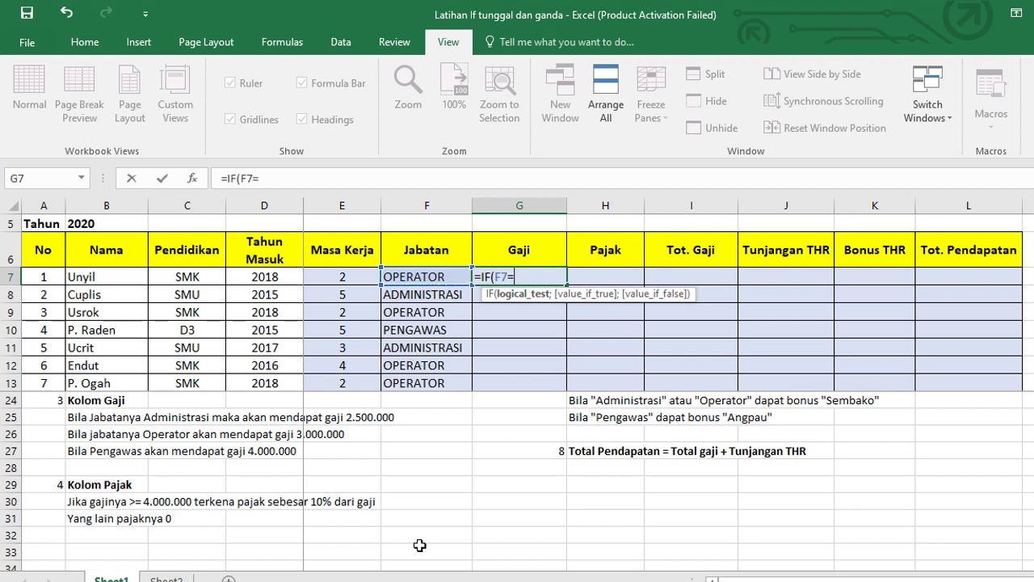
{"action": "type", "text": "\"ADMINISTRASI"}
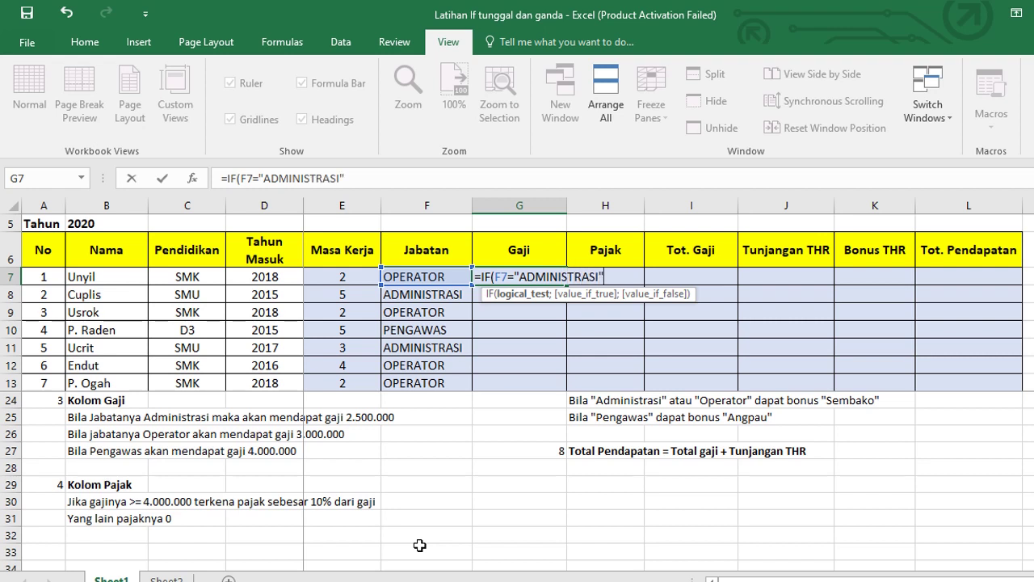
{"action": "type", "text": "\";"}
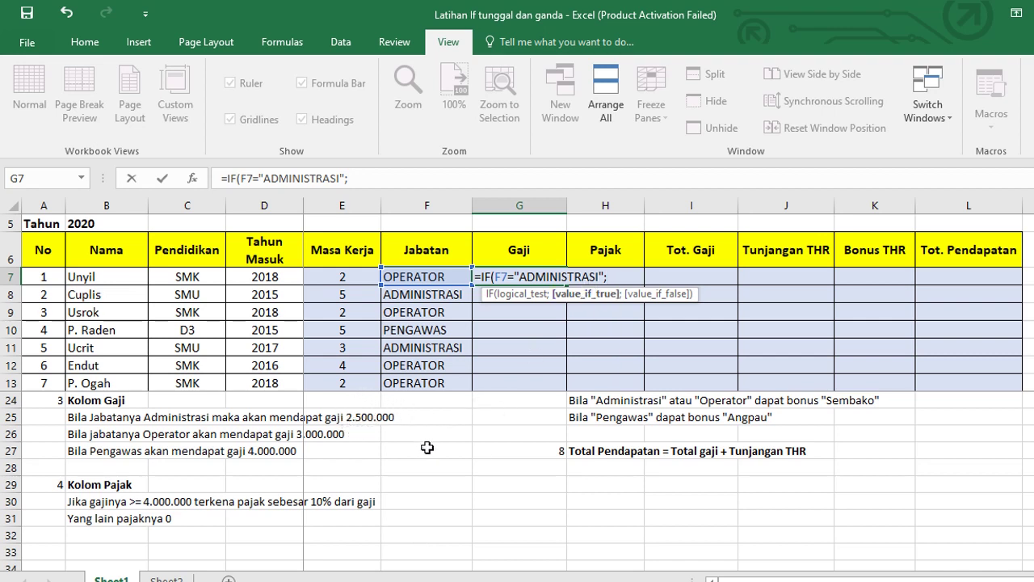
{"action": "type", "text": "2500000"}
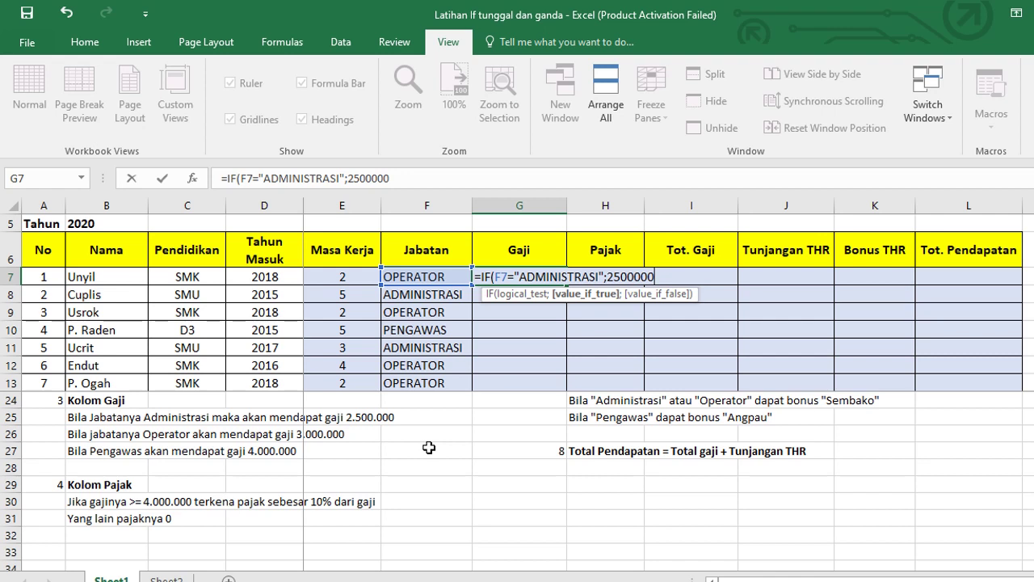
{"action": "type", "text": ";"}
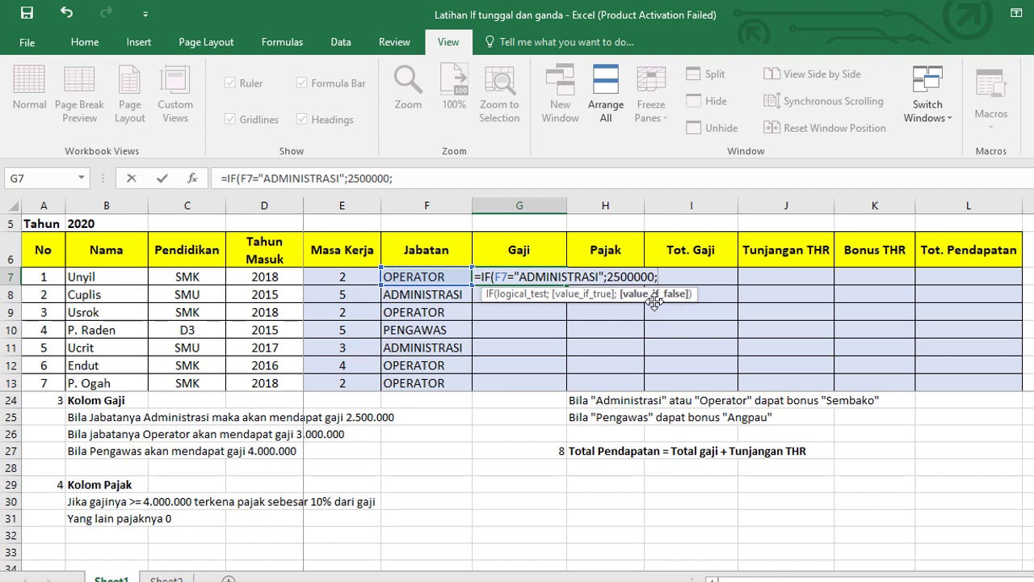
Step: Extend the G7 formula with a nested IF that returns 3000000 when F7 equals "OPERATOR"
{"action": "type", "text": "IF"}
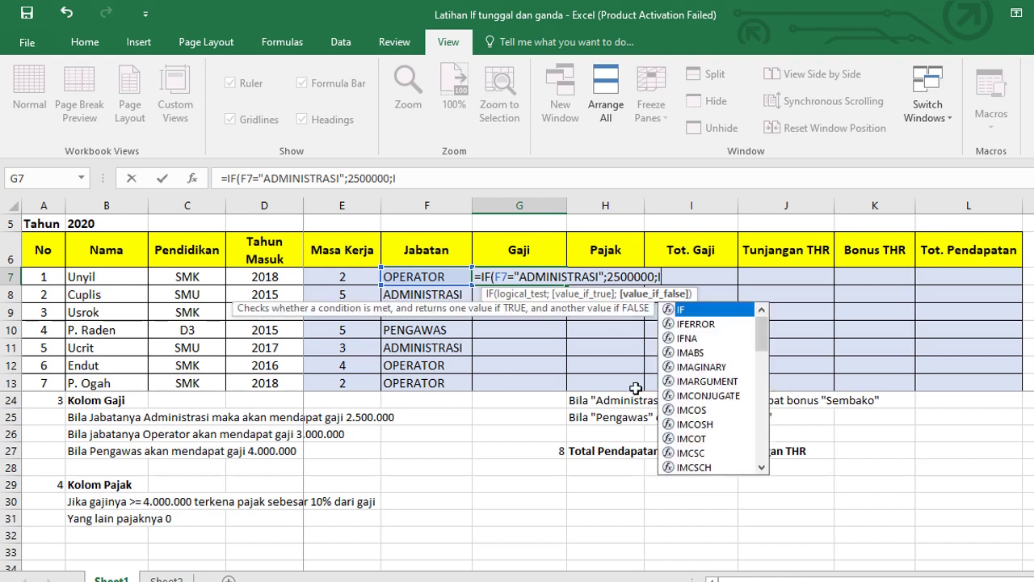
{"action": "type", "text": "("}
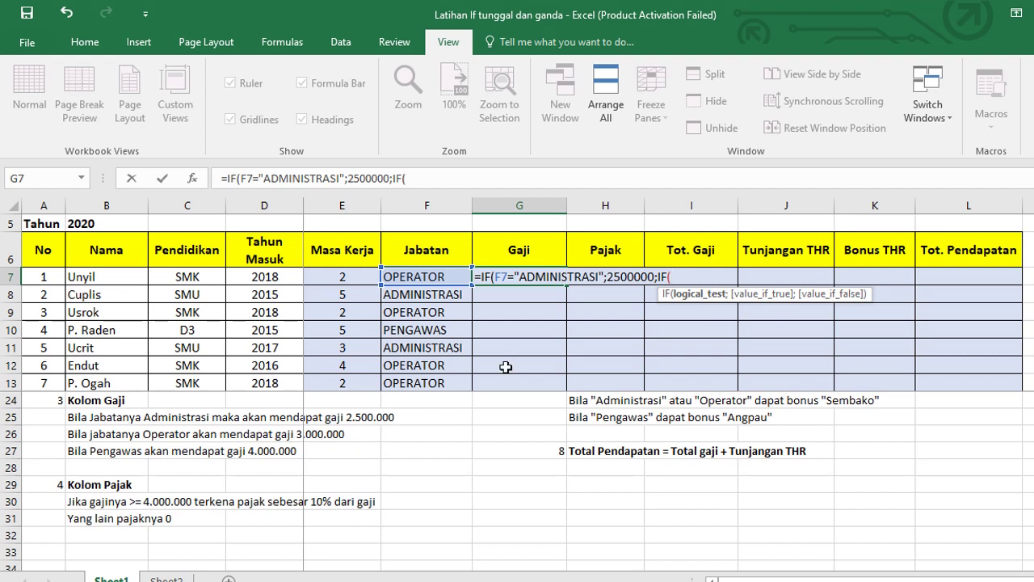
{"action": "left_click", "coordinate": [416, 277]}
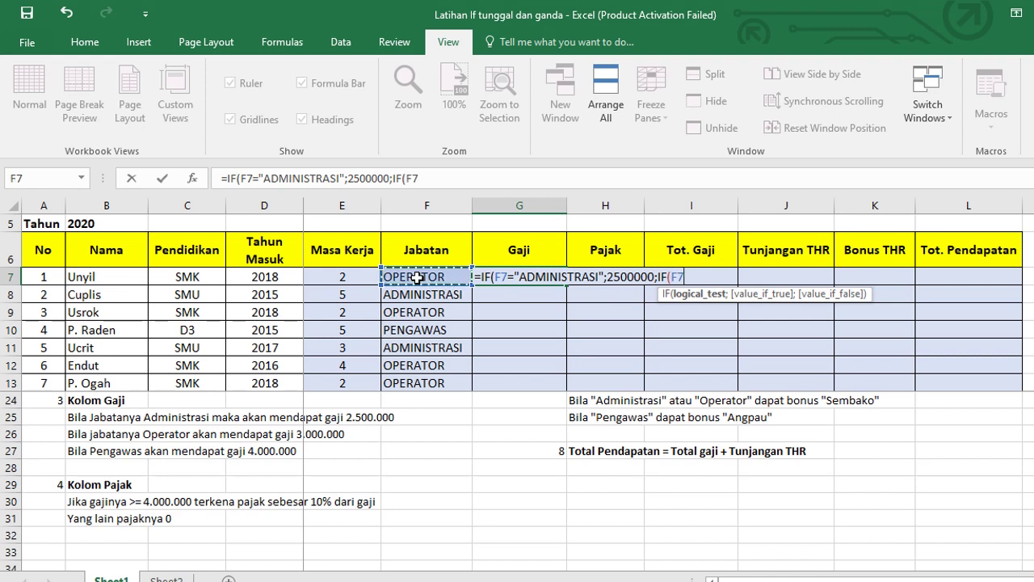
{"action": "type", "text": "="}
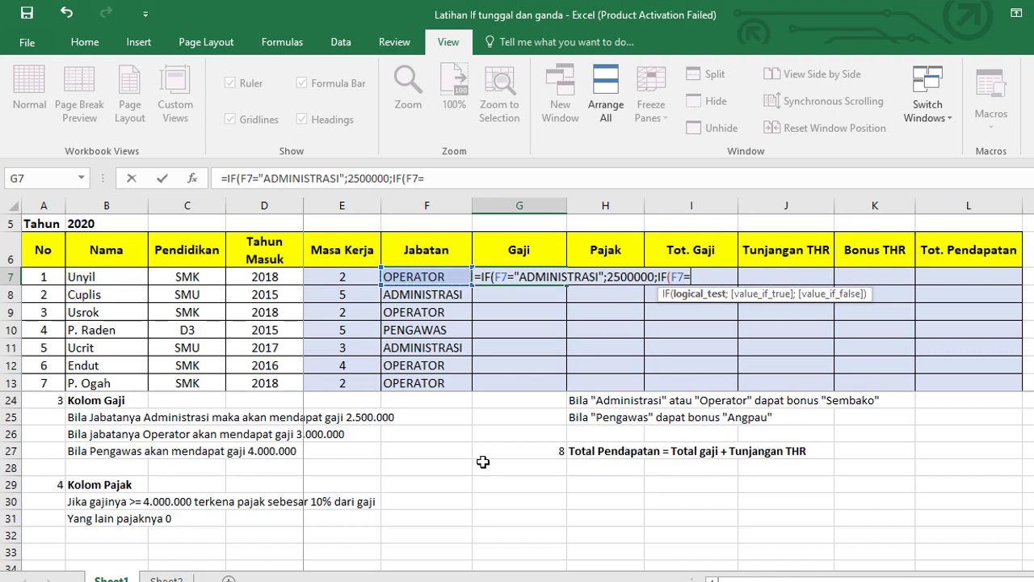
{"action": "type", "text": "\"OPERAT"}
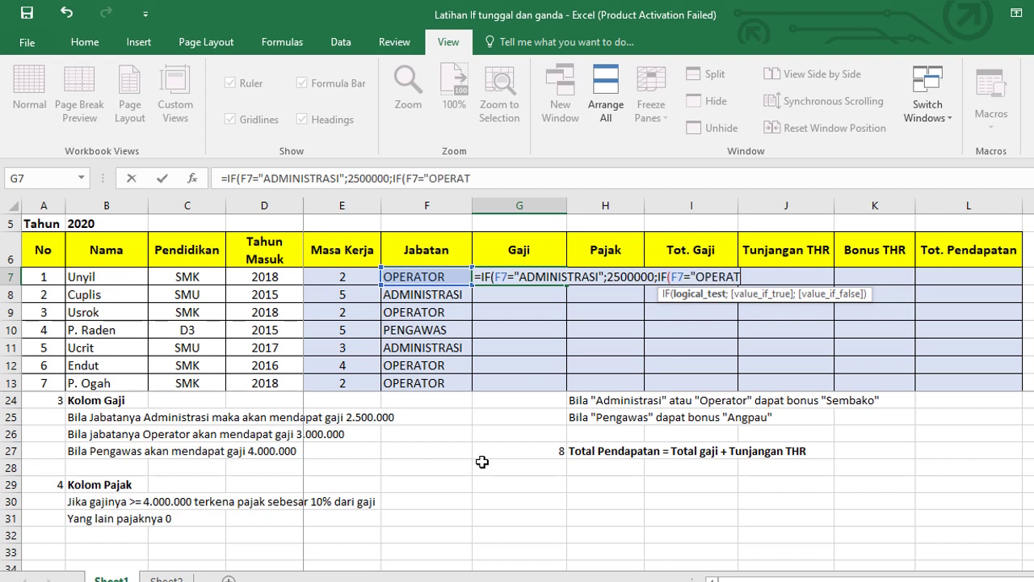
{"action": "type", "text": "OR\";"}
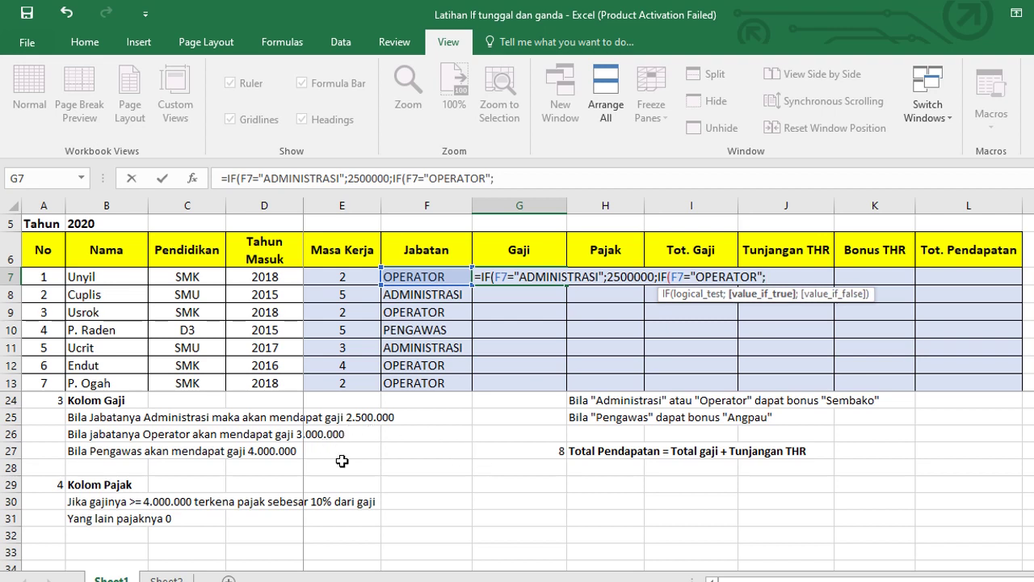
{"action": "type", "text": "3000000"}
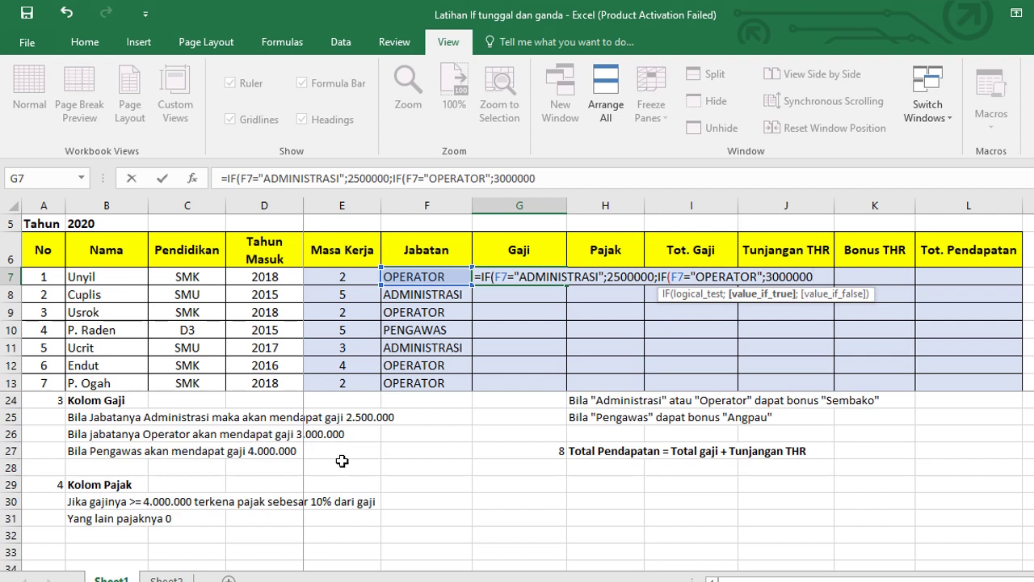
Step: Complete the G7 formula with 4000000 as the otherwise value, and fill it down to G13
{"action": "type", "text": ";"}
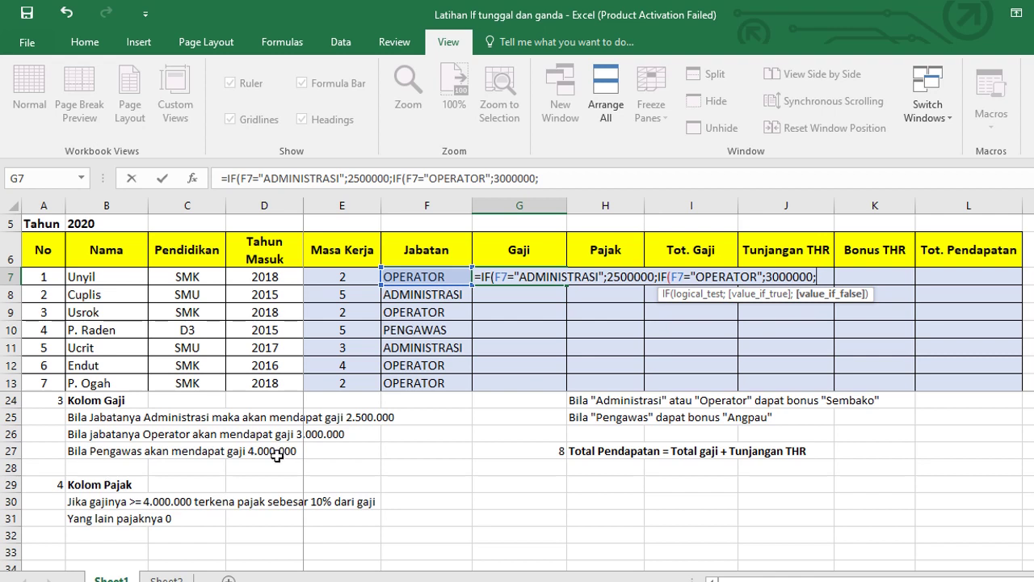
{"action": "type", "text": "4000000"}
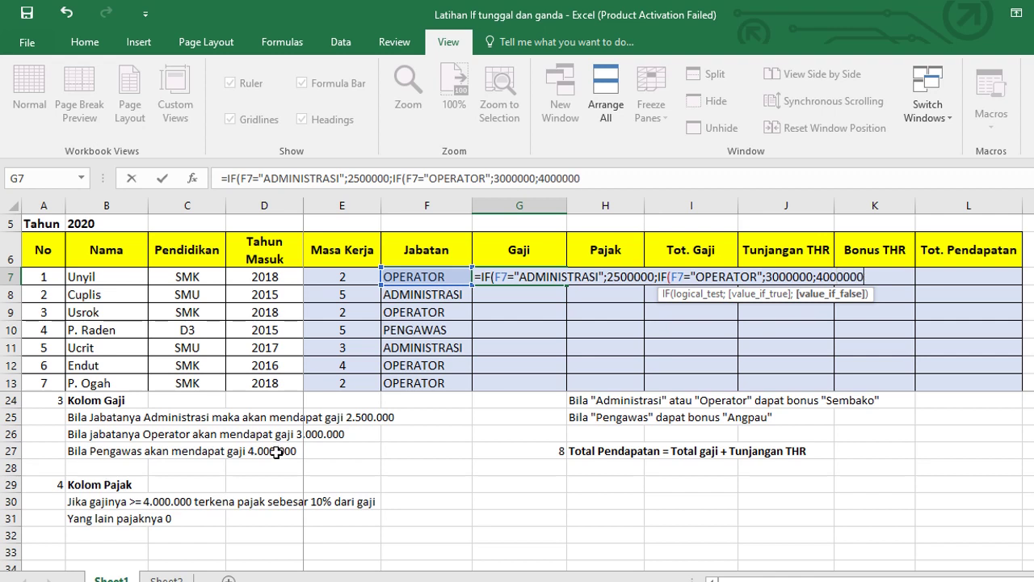
{"action": "type", "text": "))"}
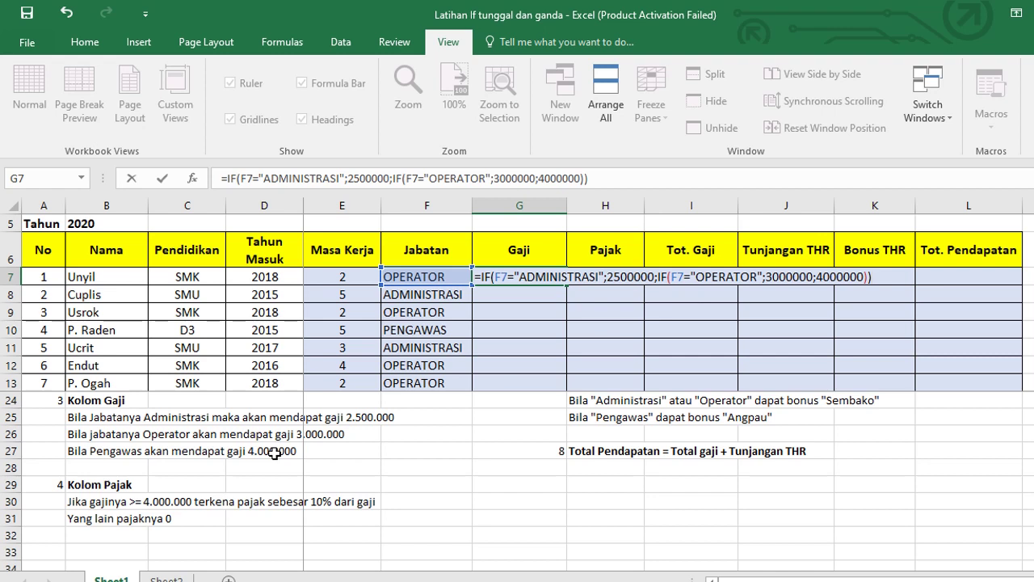
{"action": "key", "text": "Return"}
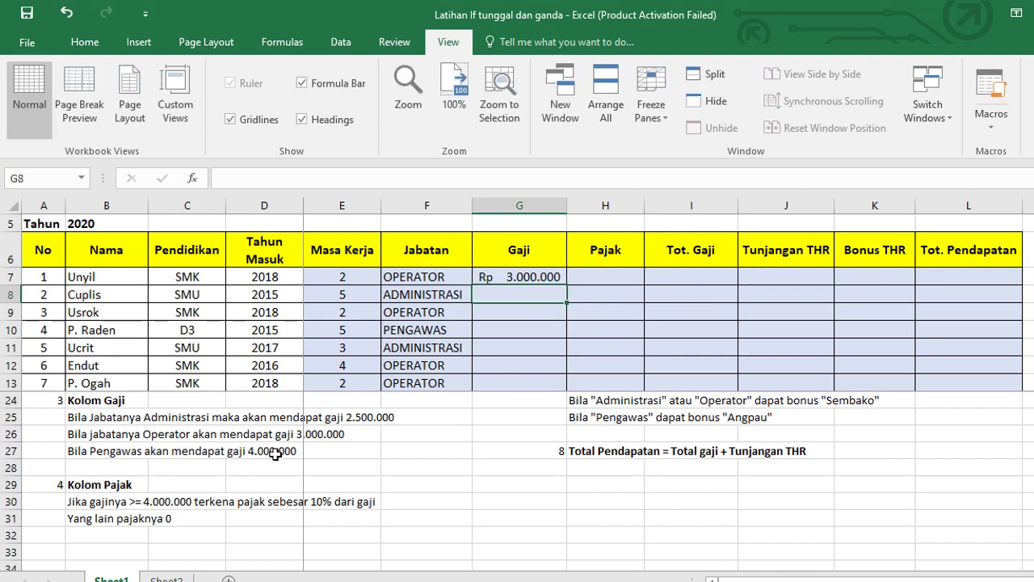
{"action": "left_click", "coordinate": [513, 277]}
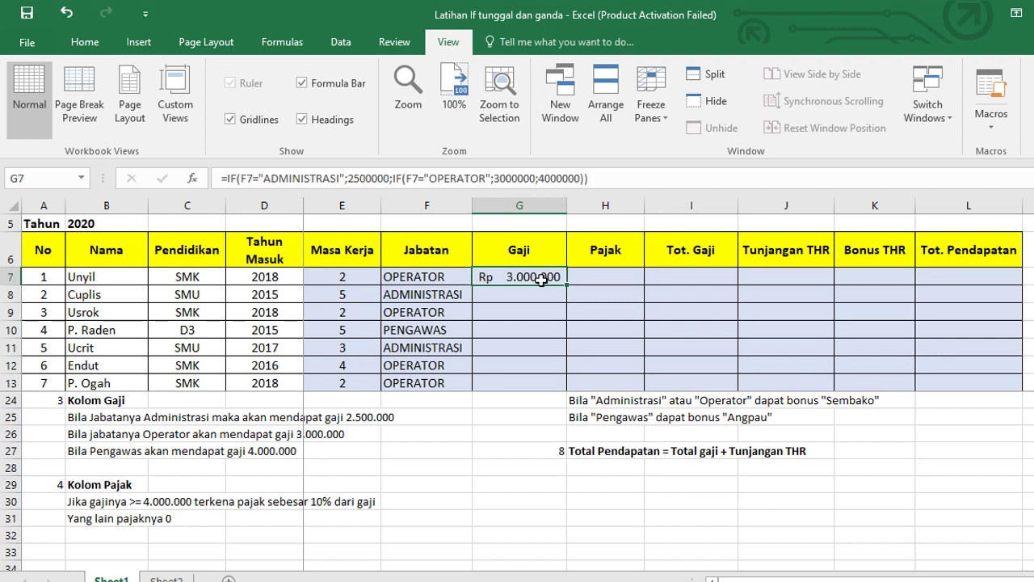
{"action": "left_click_drag", "start_coordinate": [566, 285], "coordinate": [565, 391]}
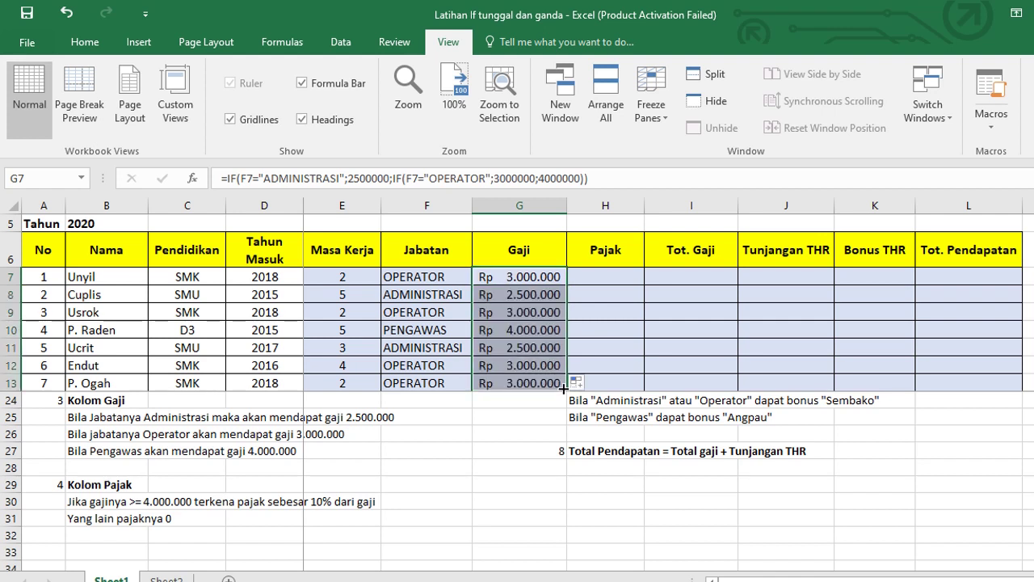
Step: Begin the Pajak formula in H7 with an IF that tests whether G7 is >=4000000, using semicolon separators
{"action": "left_click", "coordinate": [618, 278]}
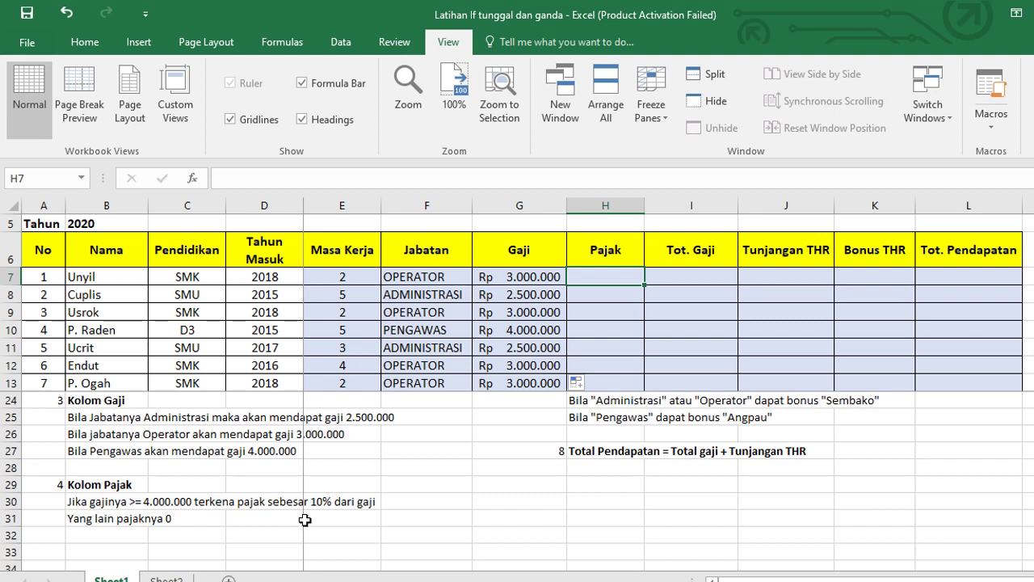
{"action": "type", "text": "=IF"}
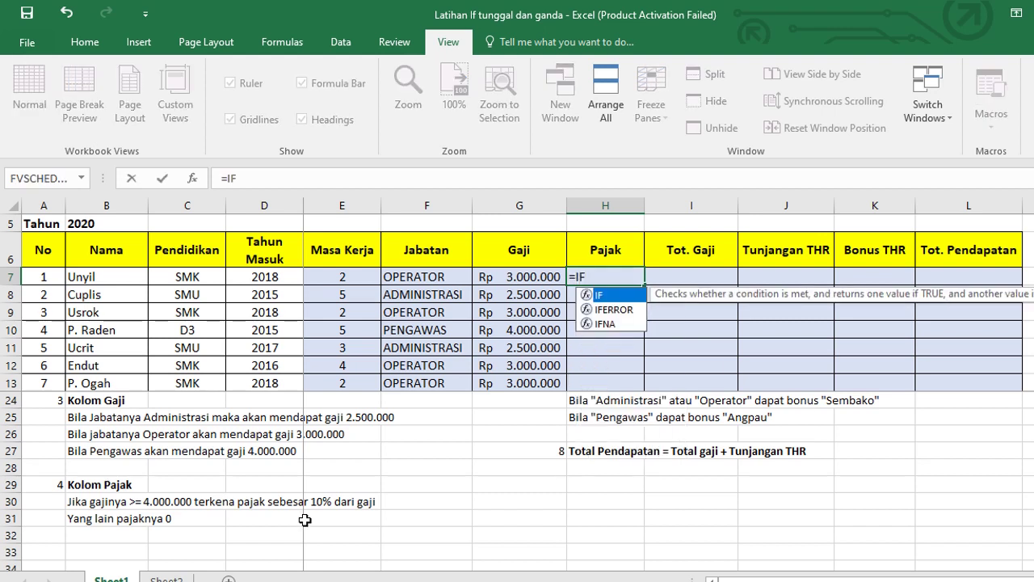
{"action": "type", "text": "("}
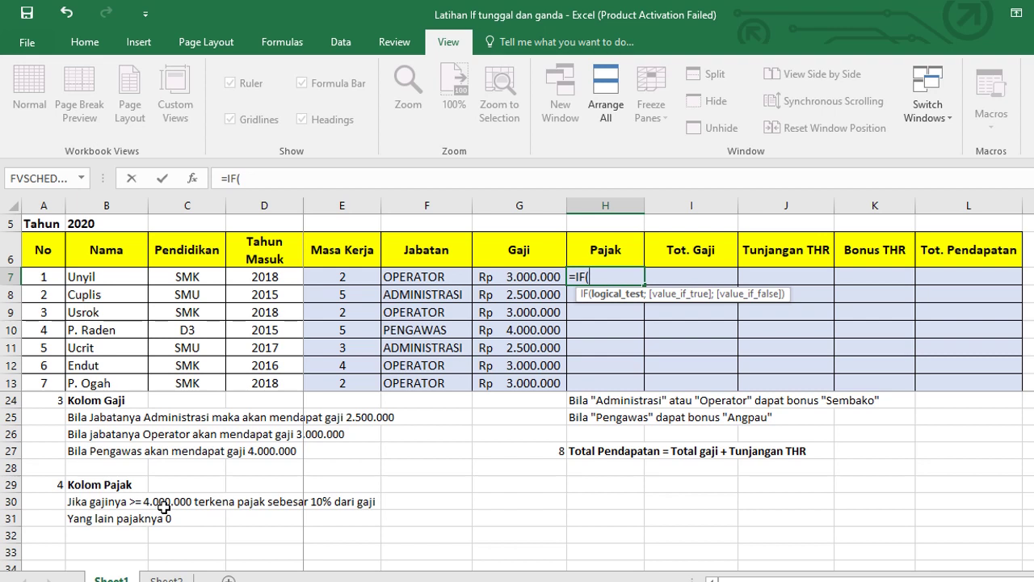
{"action": "left_click", "coordinate": [539, 279]}
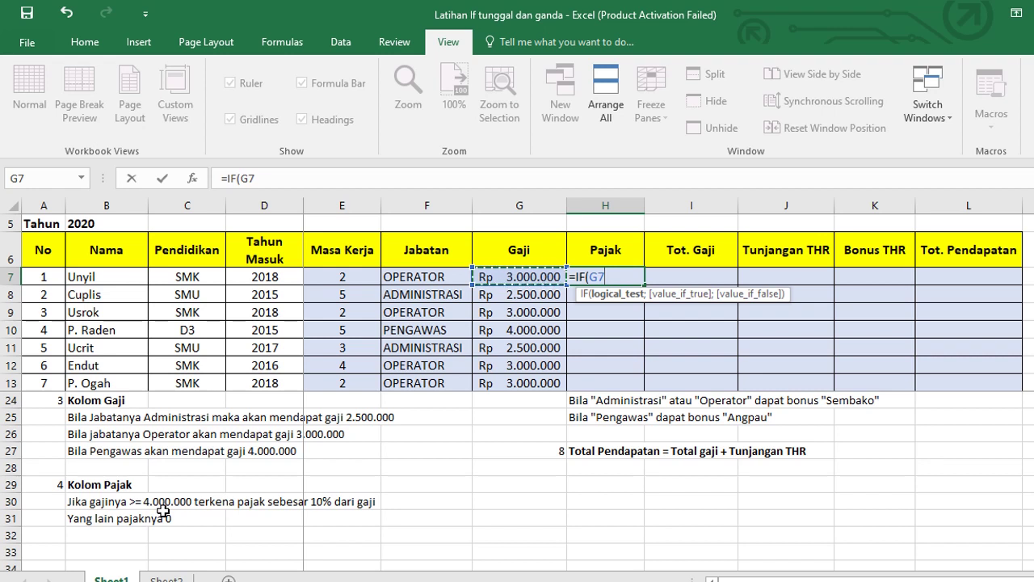
{"action": "type", "text": ">=400"}
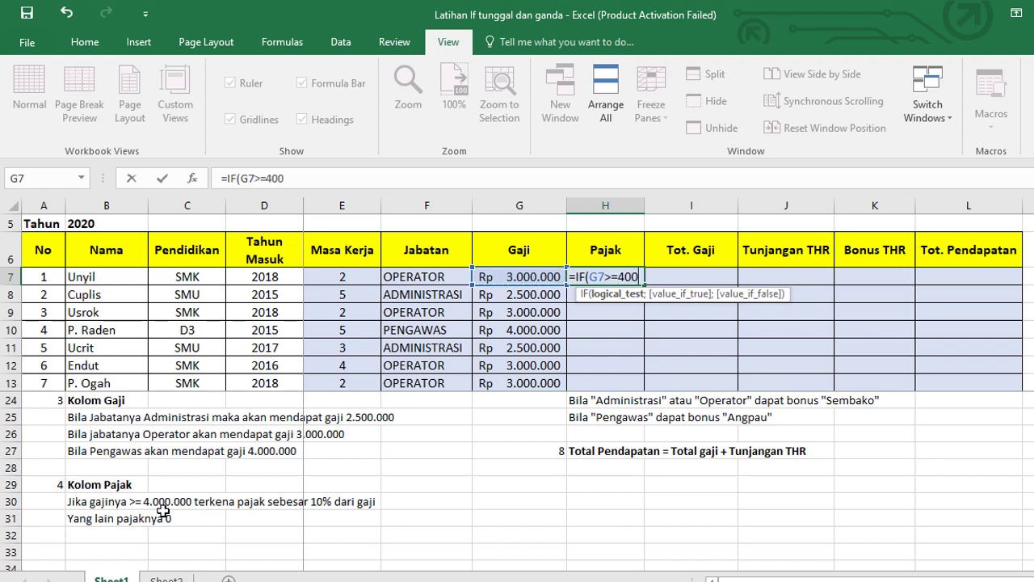
{"action": "type", "text": "0000;"}
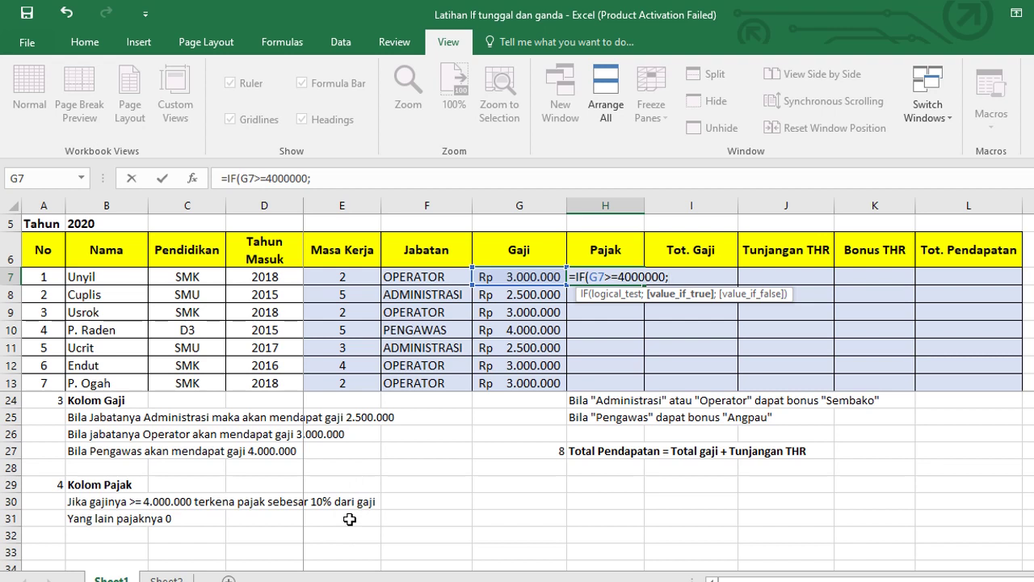
Step: Complete the H7 formula so it returns 10%*G7 when true and otherwise 0, and fill it down to H13
{"action": "type", "text": "0%*"}
{"action": "left_click", "coordinate": [518, 276]}
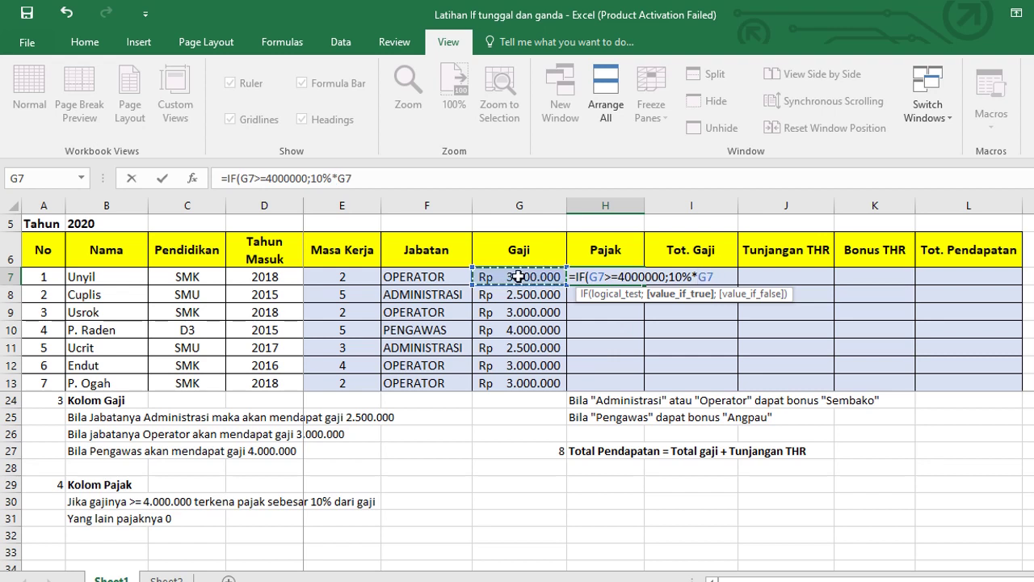
{"action": "type", "text": ";"}
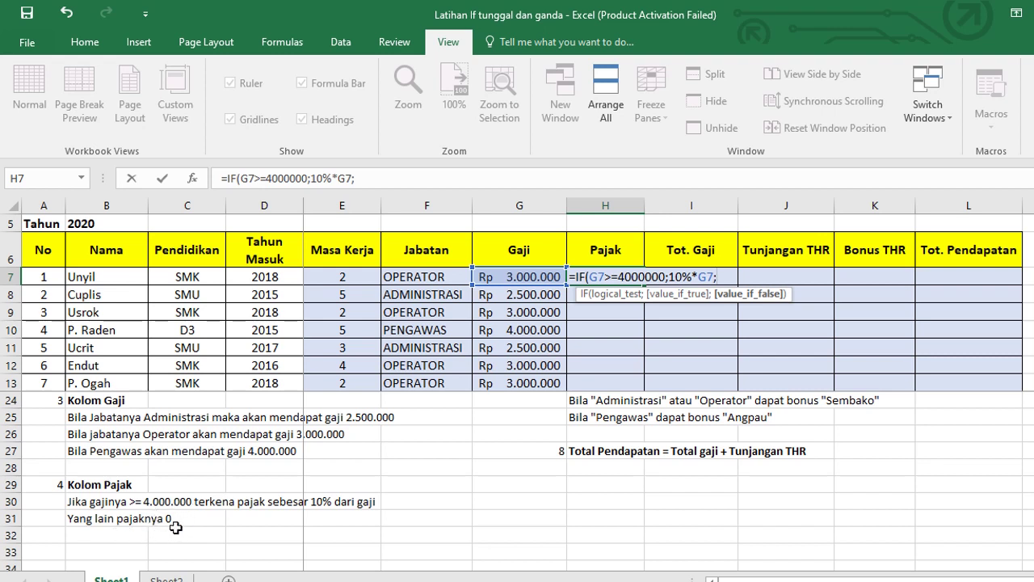
{"action": "type", "text": "0"}
{"action": "key", "text": "Return"}
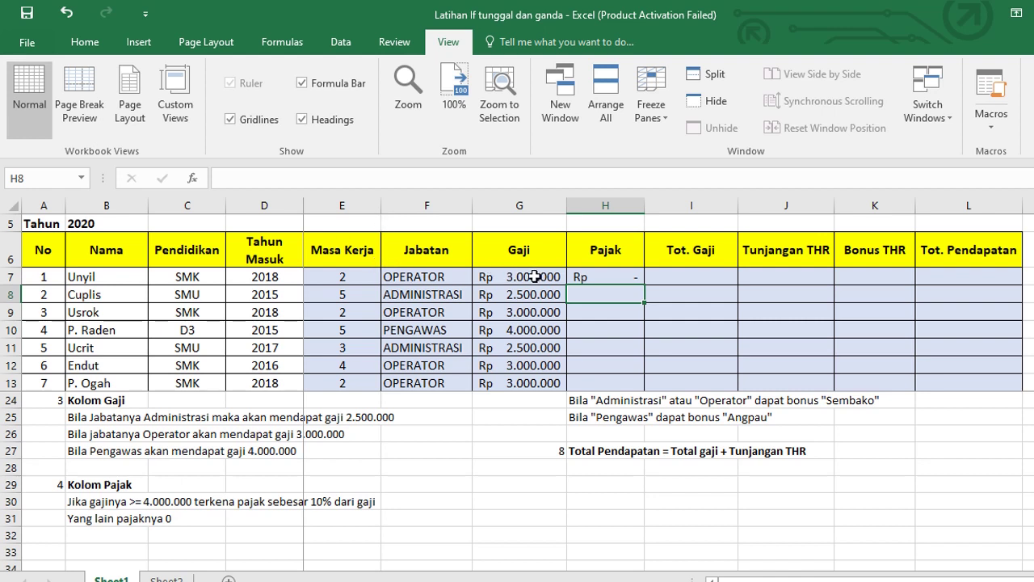
{"action": "left_click", "coordinate": [602, 277]}
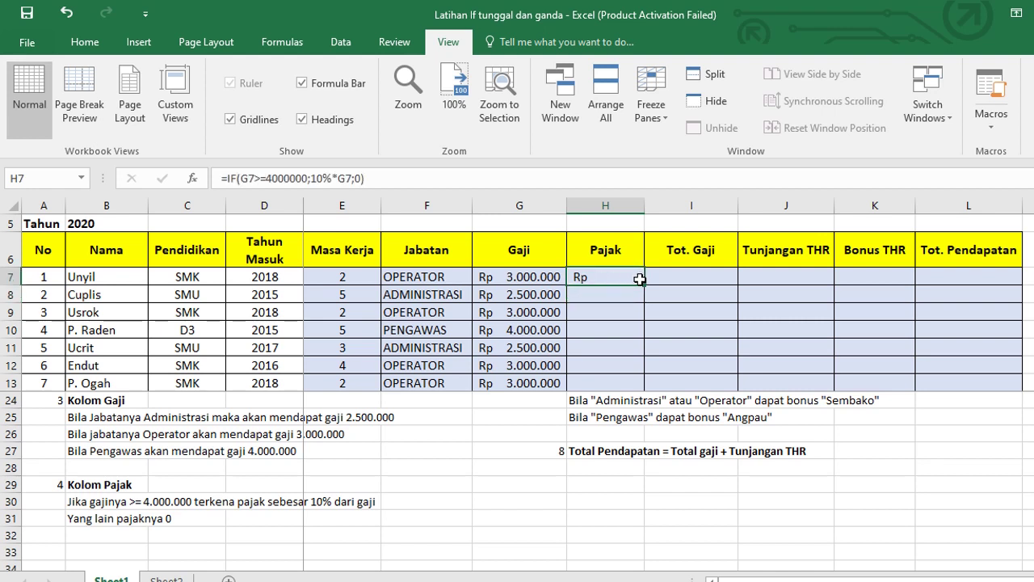
{"action": "left_click_drag", "start_coordinate": [642, 285], "coordinate": [647, 386]}
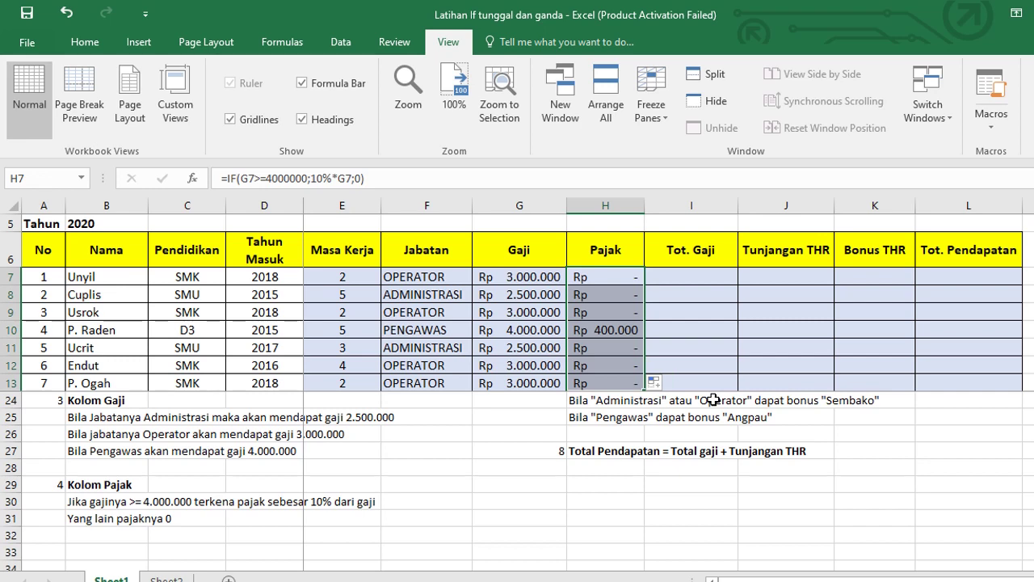
Step: Calculate Tot. Gaji in I7 with the formula =G7-H7 and fill it down to I13
{"action": "left_click", "coordinate": [672, 275]}
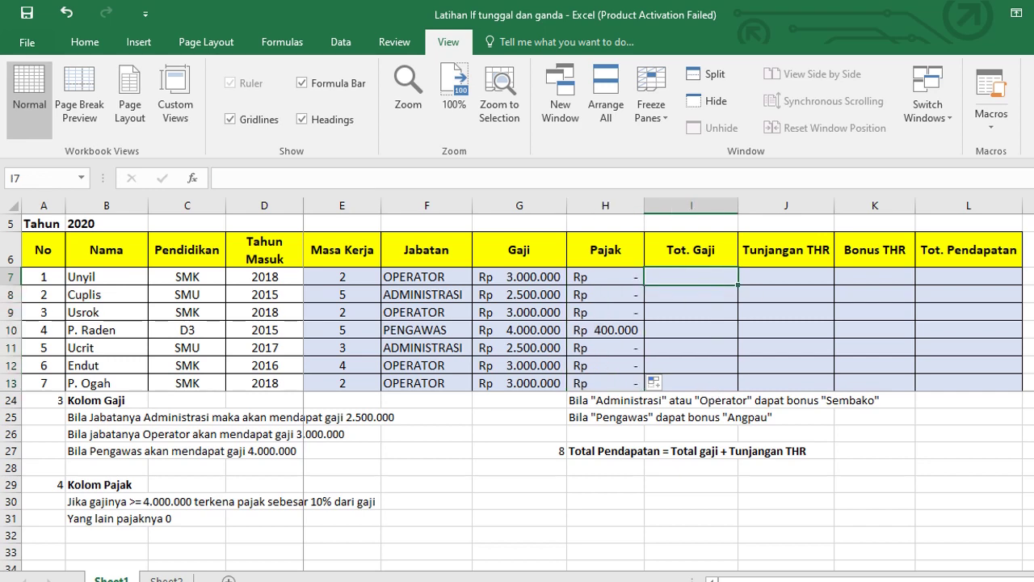
{"action": "scroll", "coordinate": [517, 480], "scroll_direction": "up", "scroll_amount": 3}
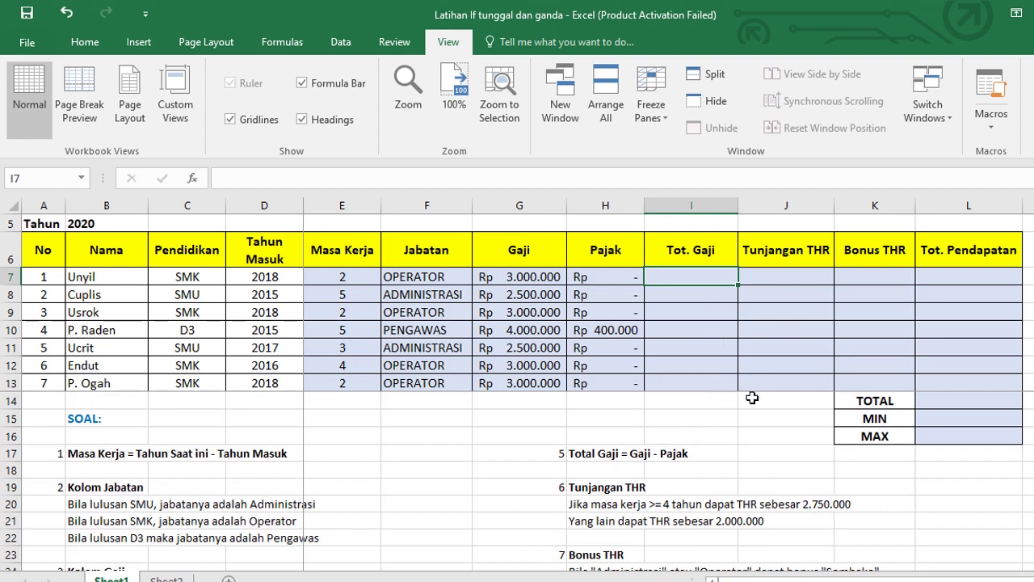
{"action": "type", "text": "="}
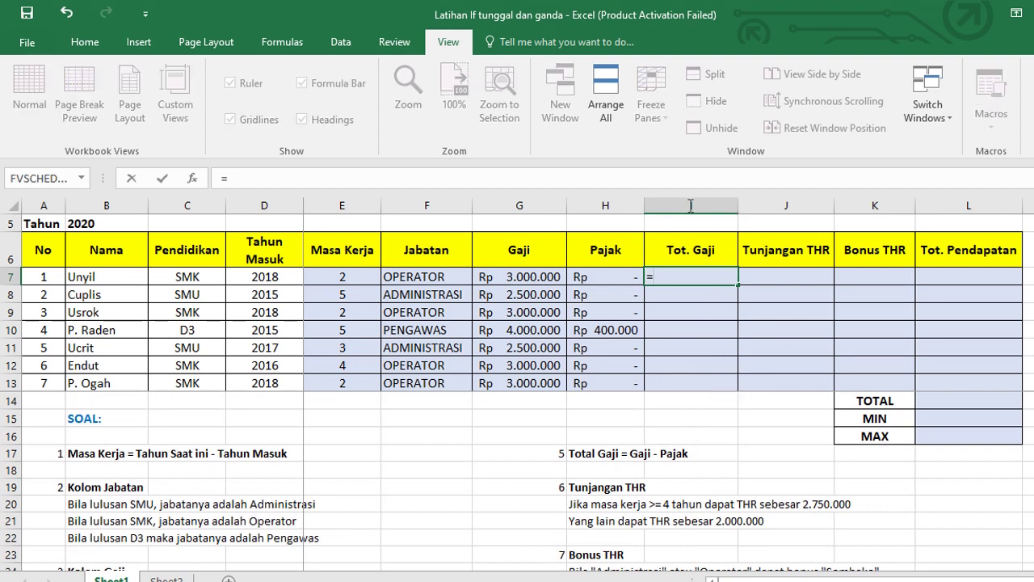
{"action": "left_click", "coordinate": [546, 276]}
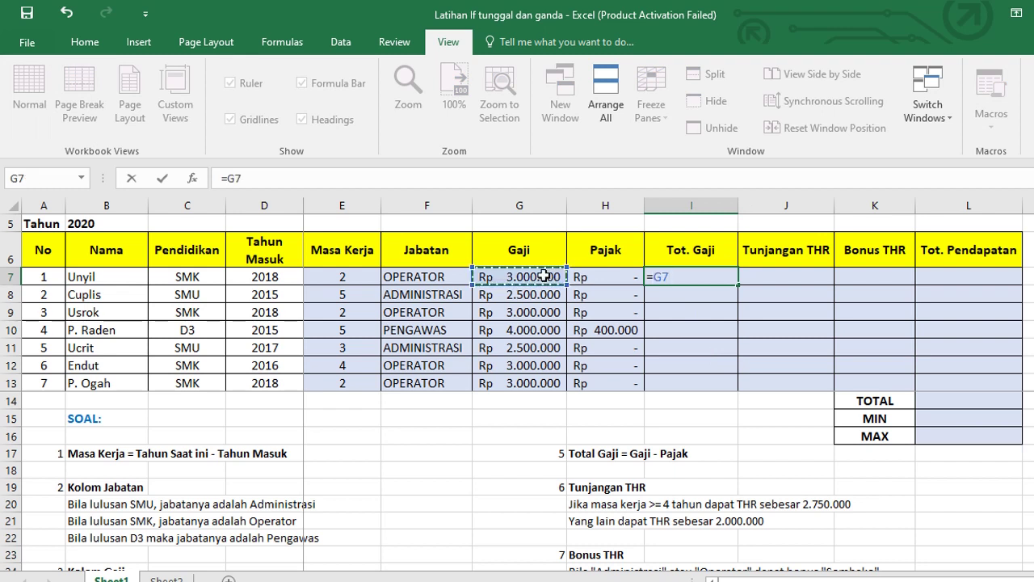
{"action": "type", "text": "-"}
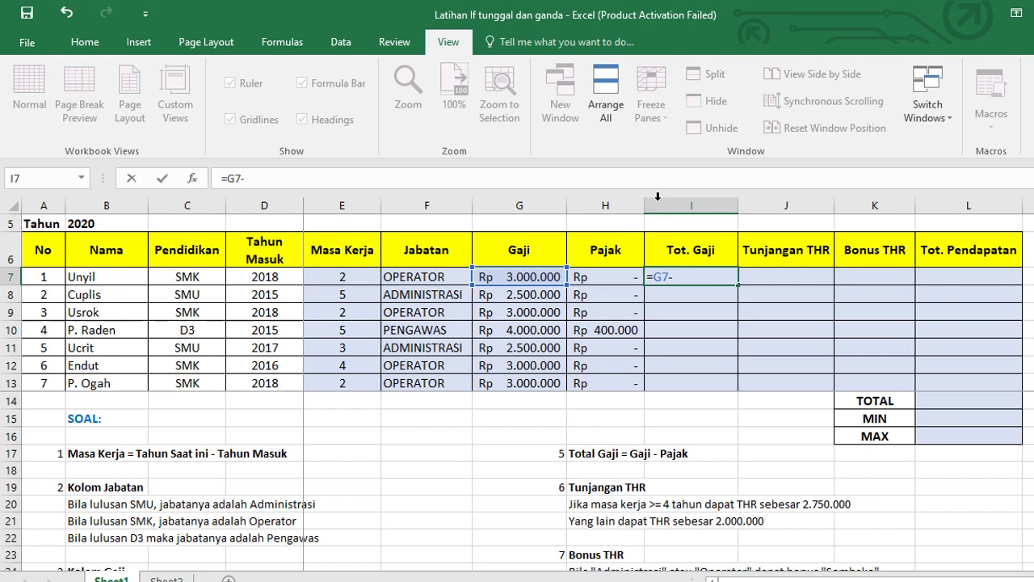
{"action": "left_click", "coordinate": [615, 276]}
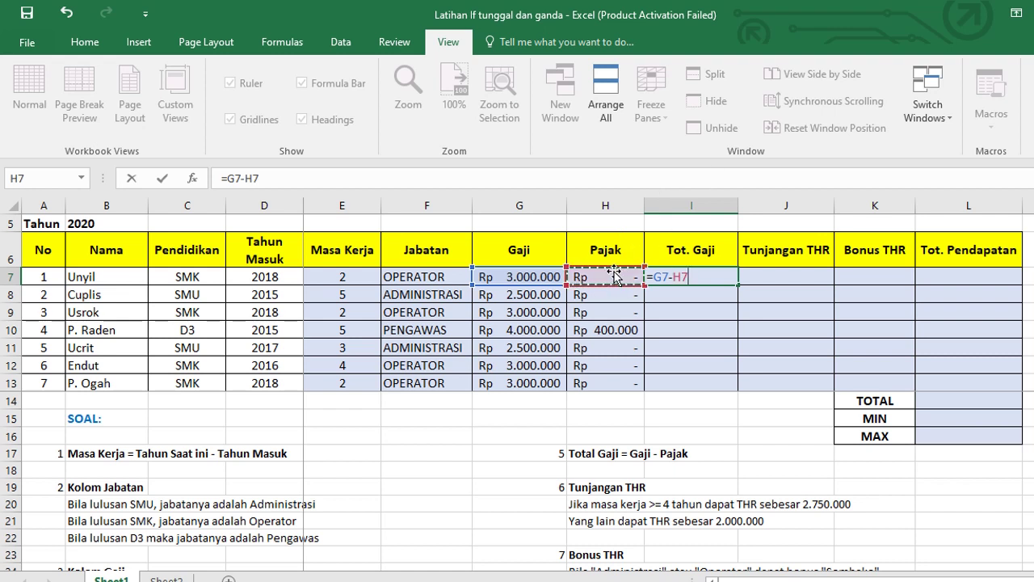
{"action": "key", "text": "Return"}
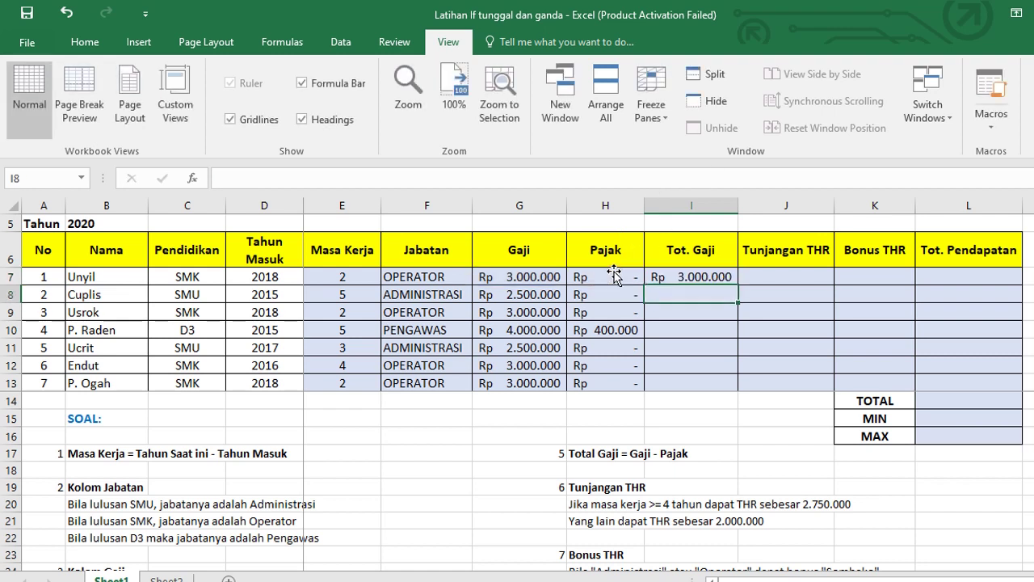
{"action": "left_click", "coordinate": [721, 277]}
{"action": "left_click_drag", "start_coordinate": [738, 282], "coordinate": [733, 391]}
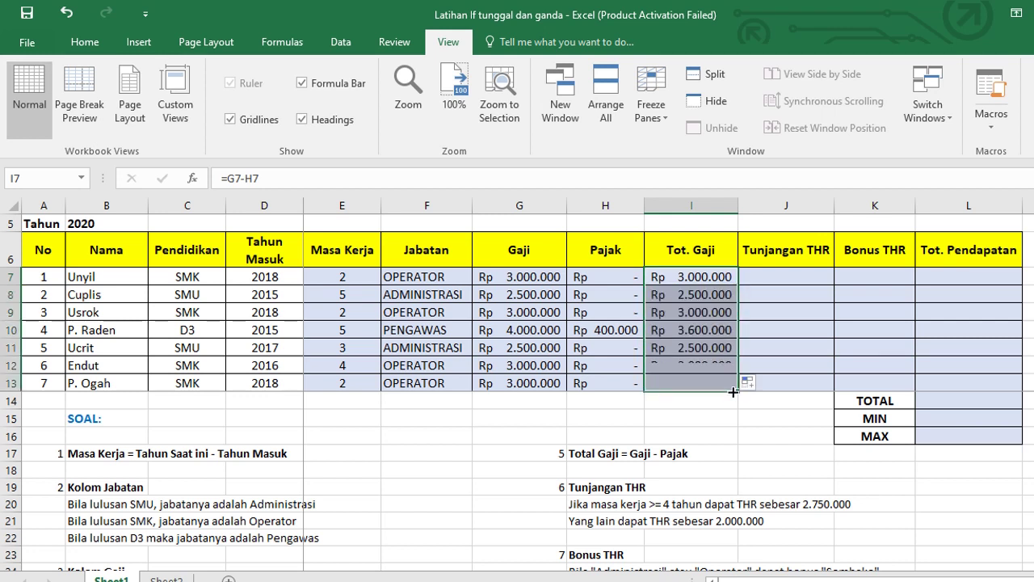
Step: Begin the Tunjangan THR formula in J7 with an IF that tests whether E7 is >=4, using semicolon separators
{"action": "left_click", "coordinate": [794, 275]}
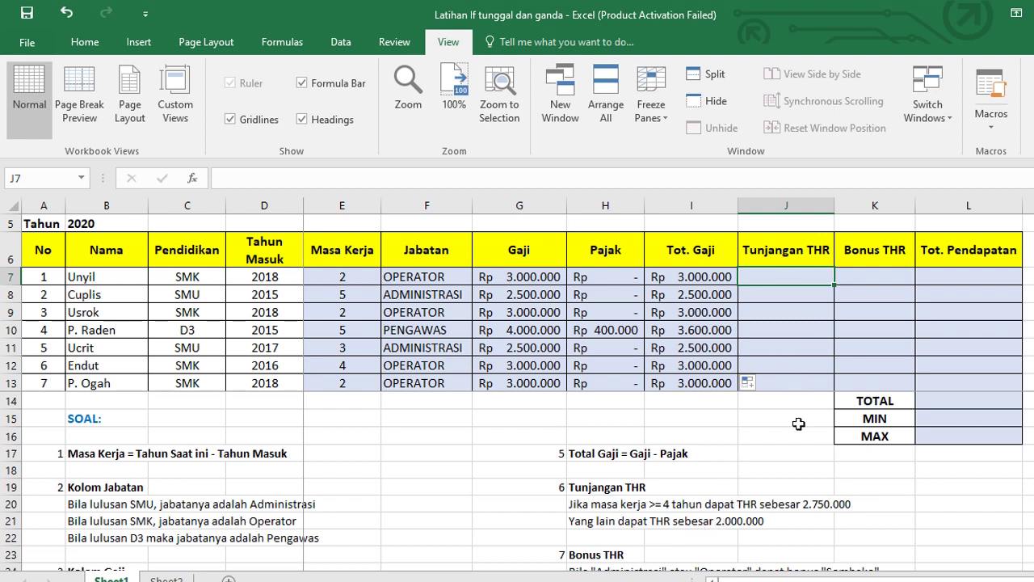
{"action": "type", "text": "=IF"}
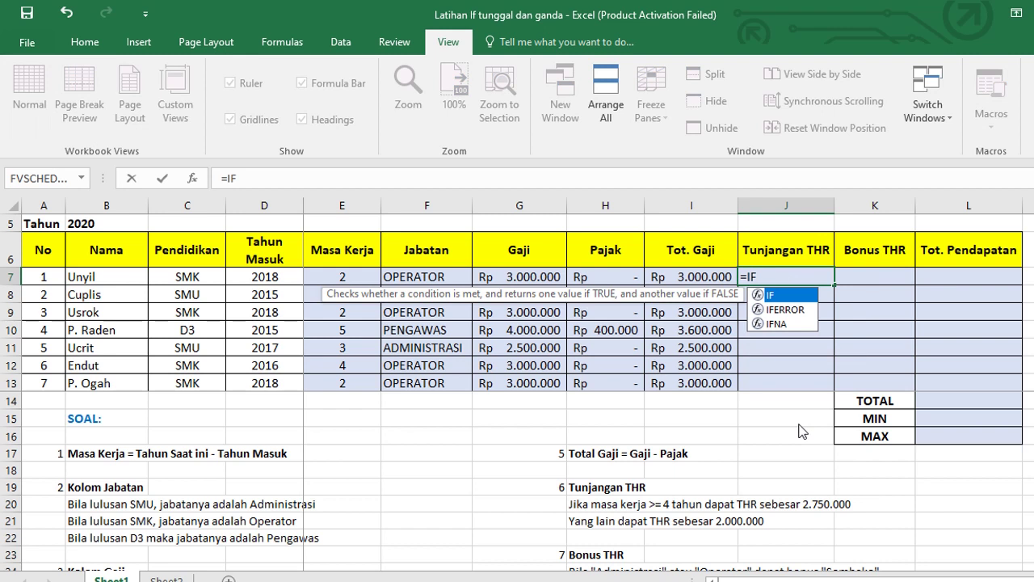
{"action": "type", "text": "("}
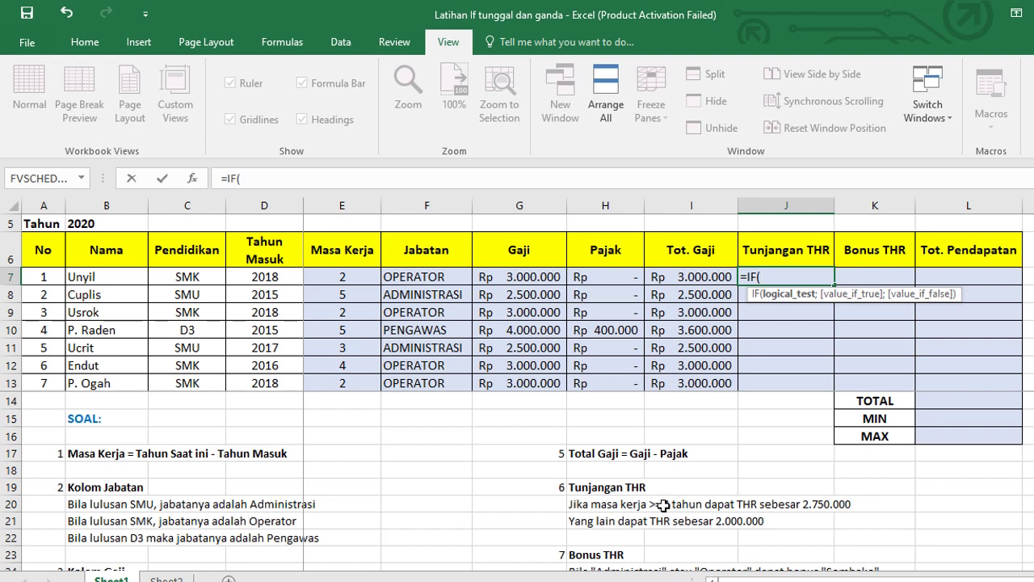
{"action": "left_click", "coordinate": [356, 278]}
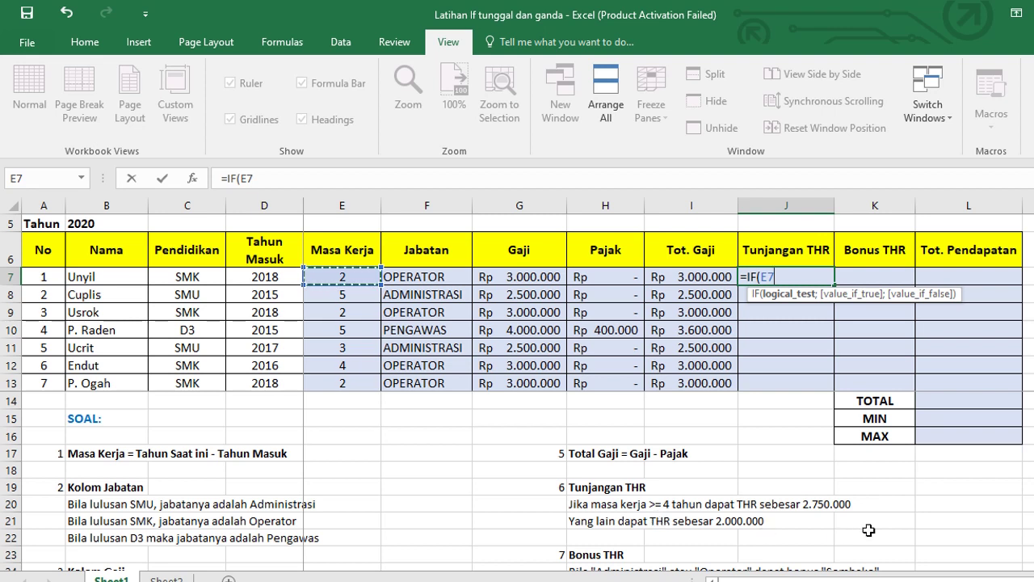
{"action": "type", "text": ">=4;"}
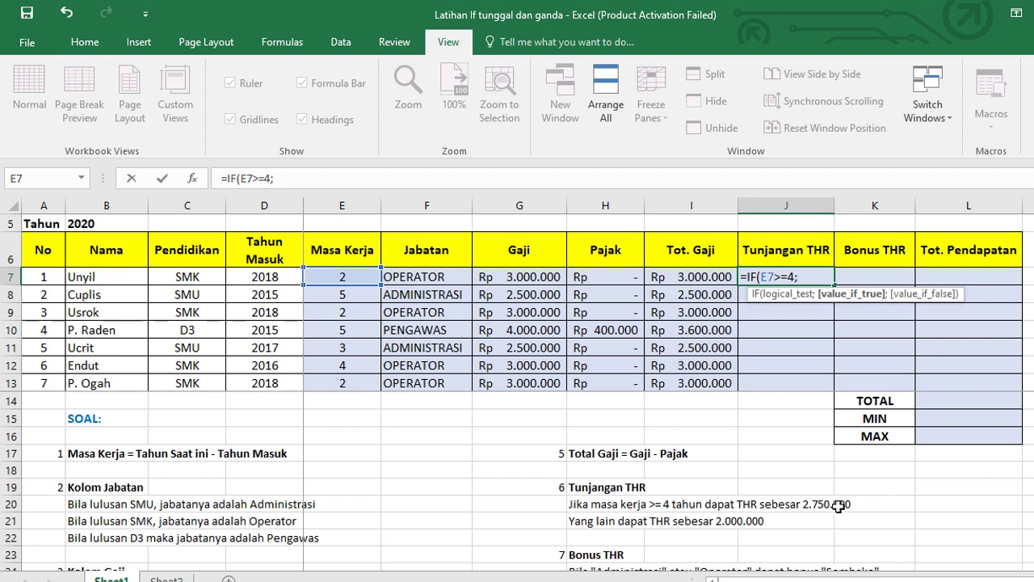
Step: Complete the J7 formula so it returns 2750000 when true and otherwise 2000000, and fill it down to J13
{"action": "type", "text": "2750000"}
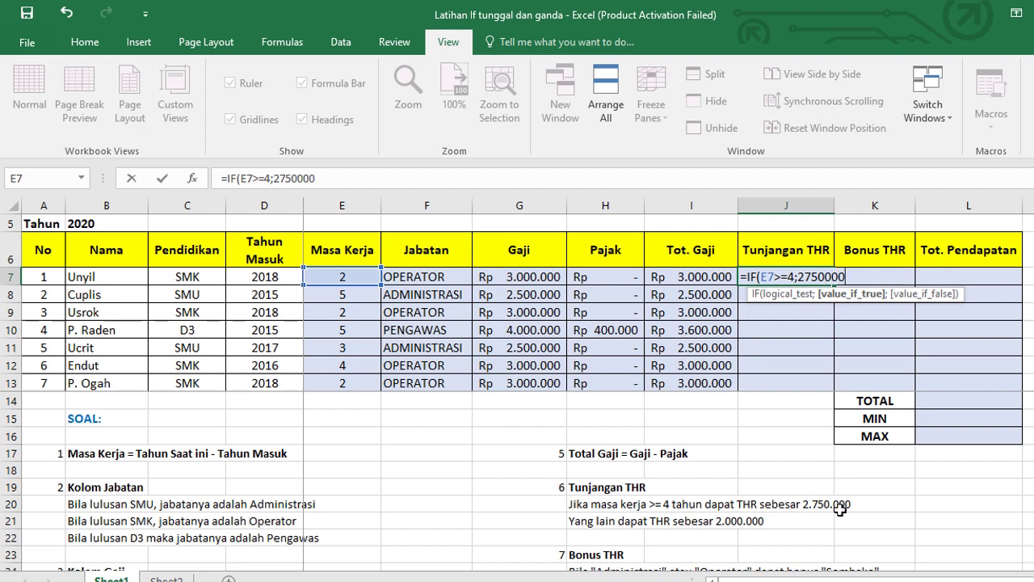
{"action": "type", "text": ";2"}
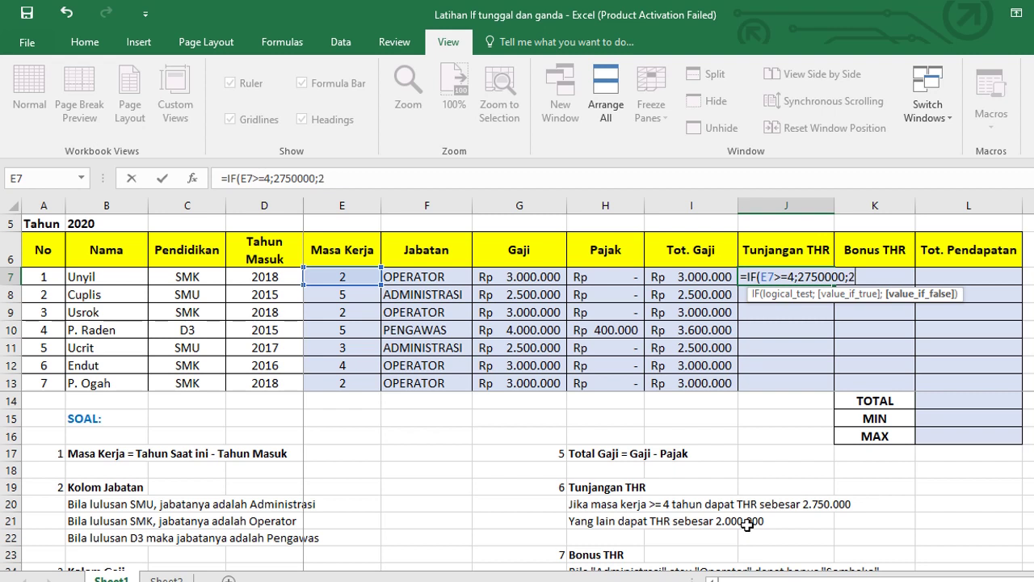
{"action": "type", "text": "000000"}
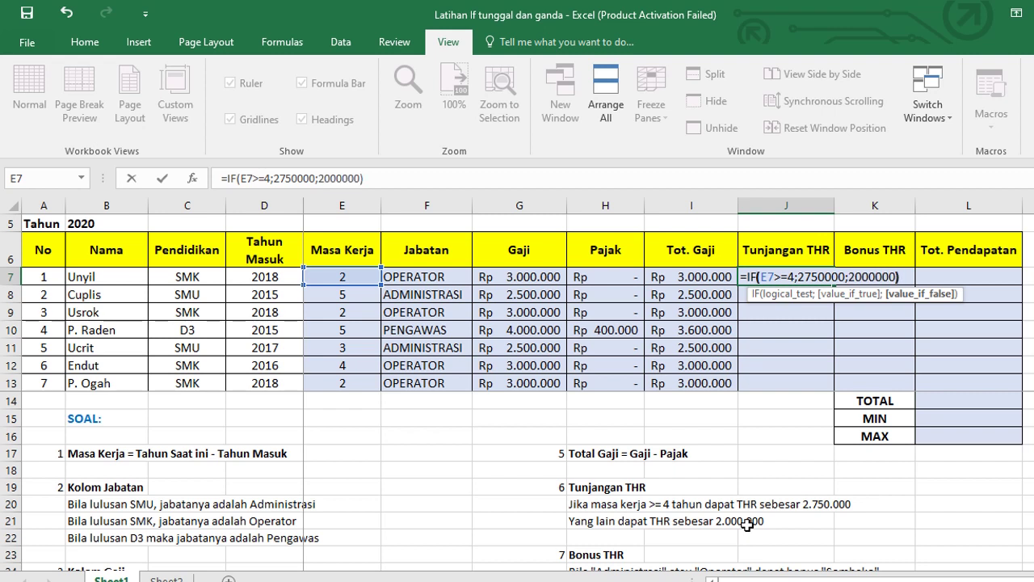
{"action": "type", "text": ")"}
{"action": "key", "text": "Return"}
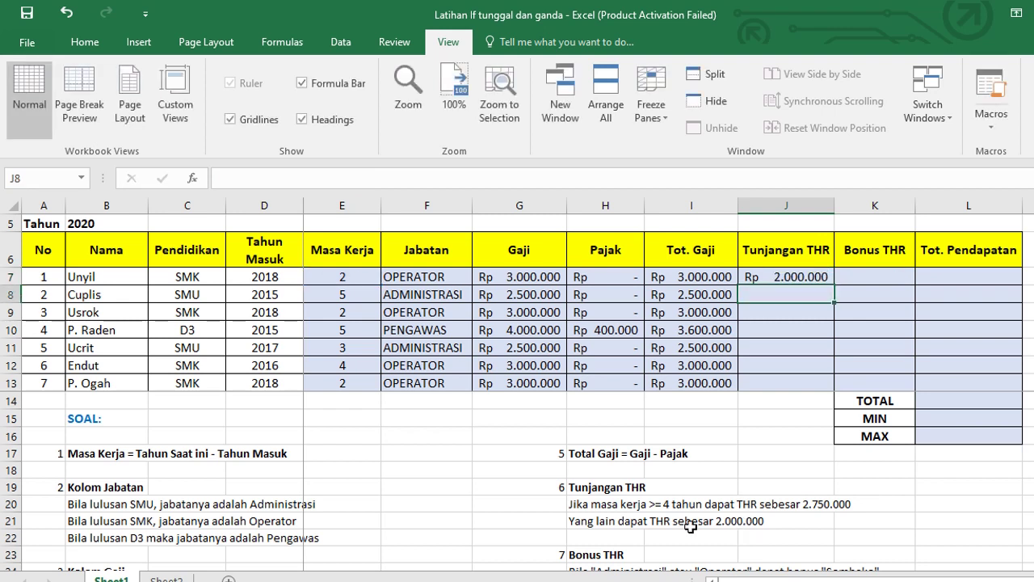
{"action": "left_click", "coordinate": [802, 275]}
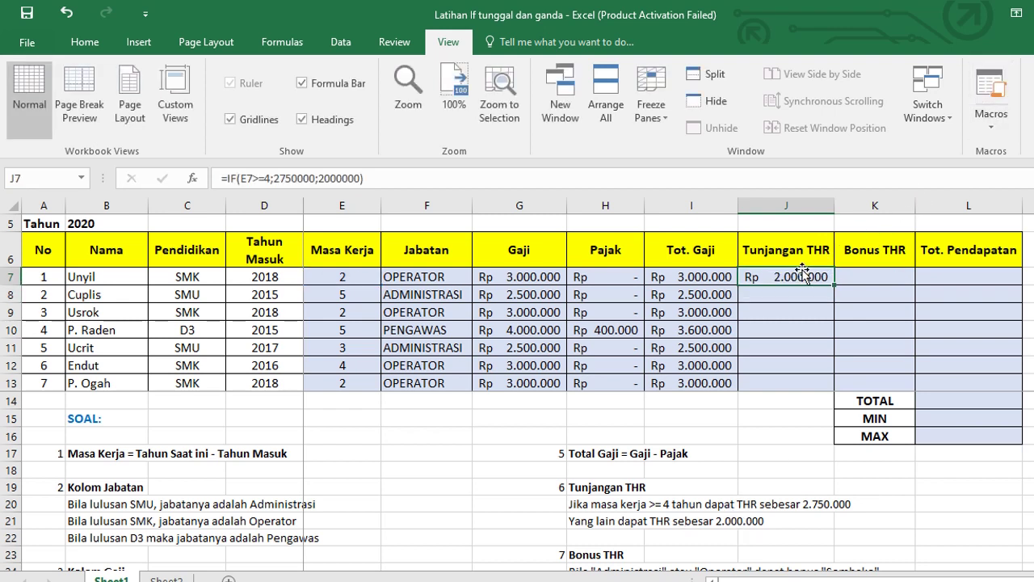
{"action": "left_click_drag", "start_coordinate": [832, 284], "coordinate": [835, 390]}
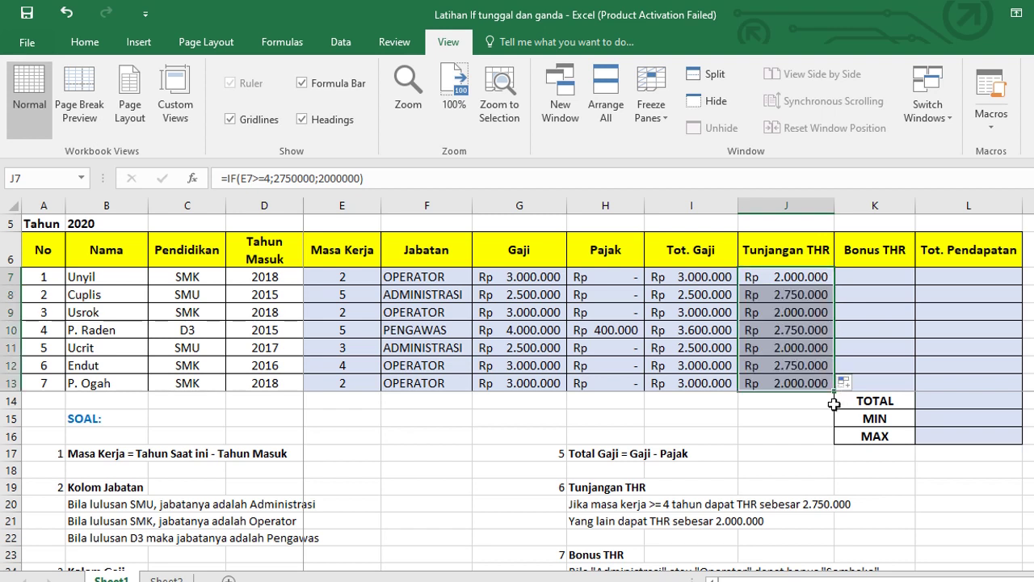
Step: Begin the Bonus THR formula in K7 with an IF containing an OR whose first condition is F7="ADMINISTRASI"
{"action": "left_click", "coordinate": [853, 278]}
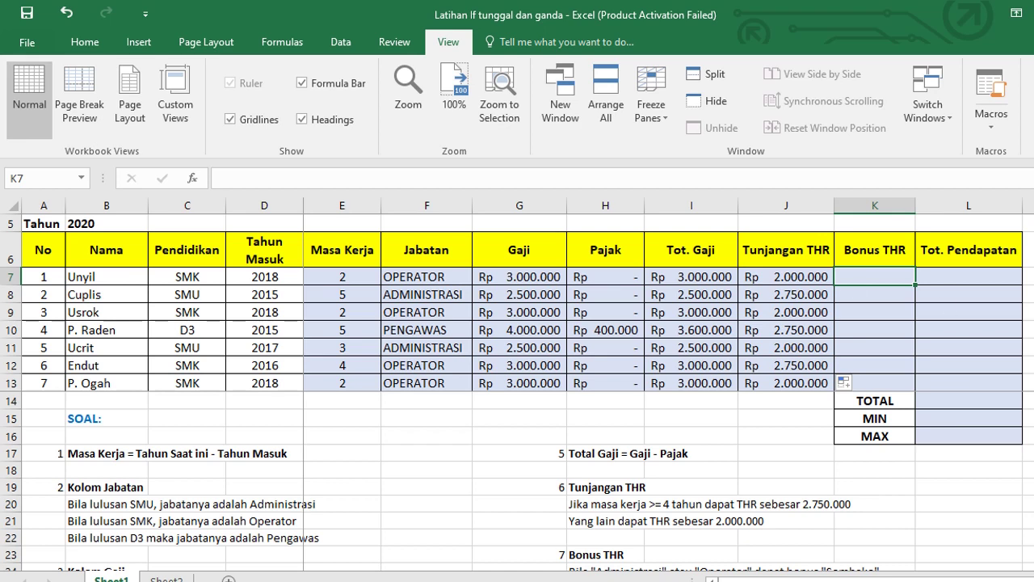
{"action": "scroll", "coordinate": [517, 480], "scroll_direction": "down", "scroll_amount": 3}
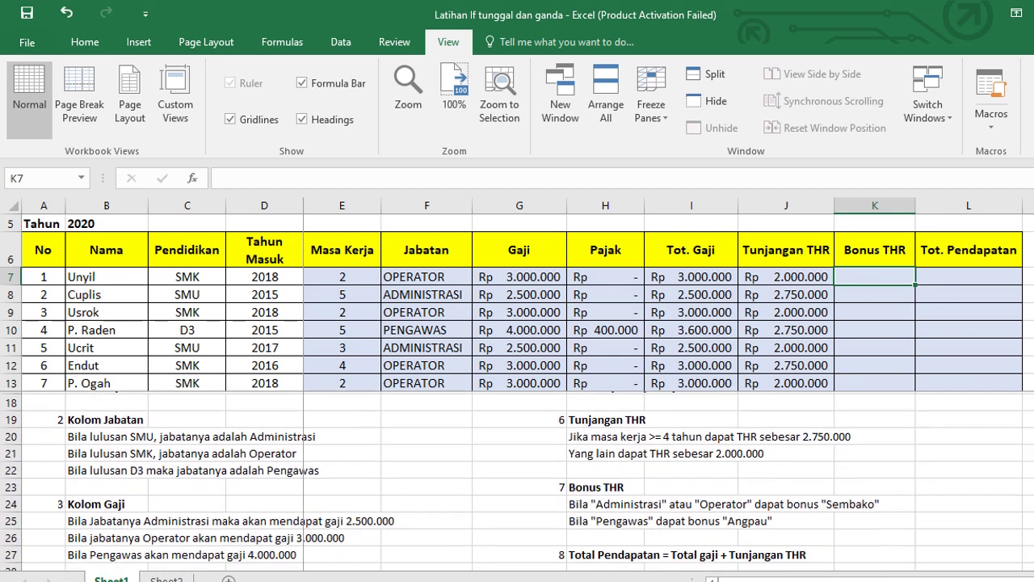
{"action": "scroll", "coordinate": [517, 480], "scroll_direction": "down", "scroll_amount": 1}
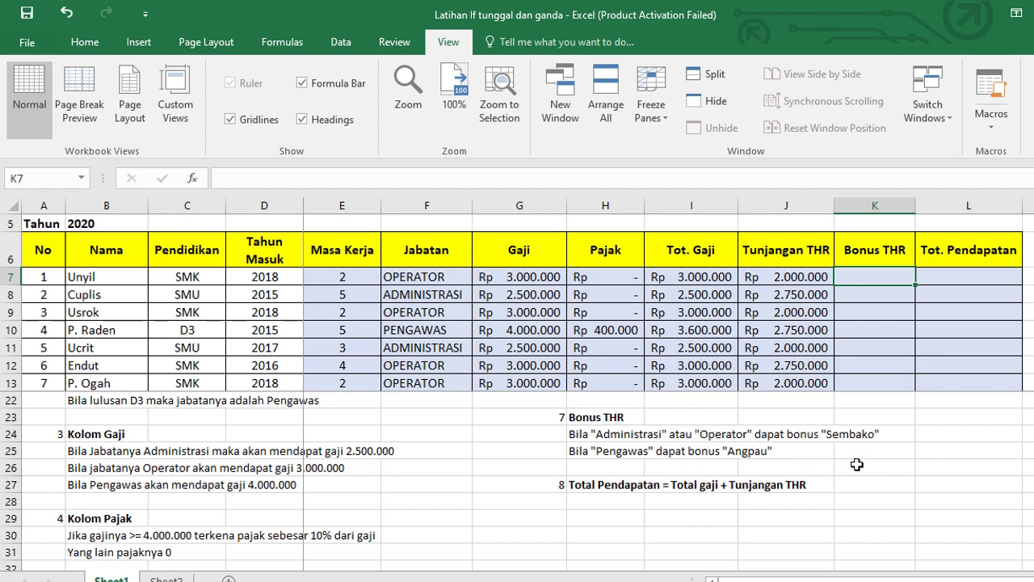
{"action": "type", "text": "="}
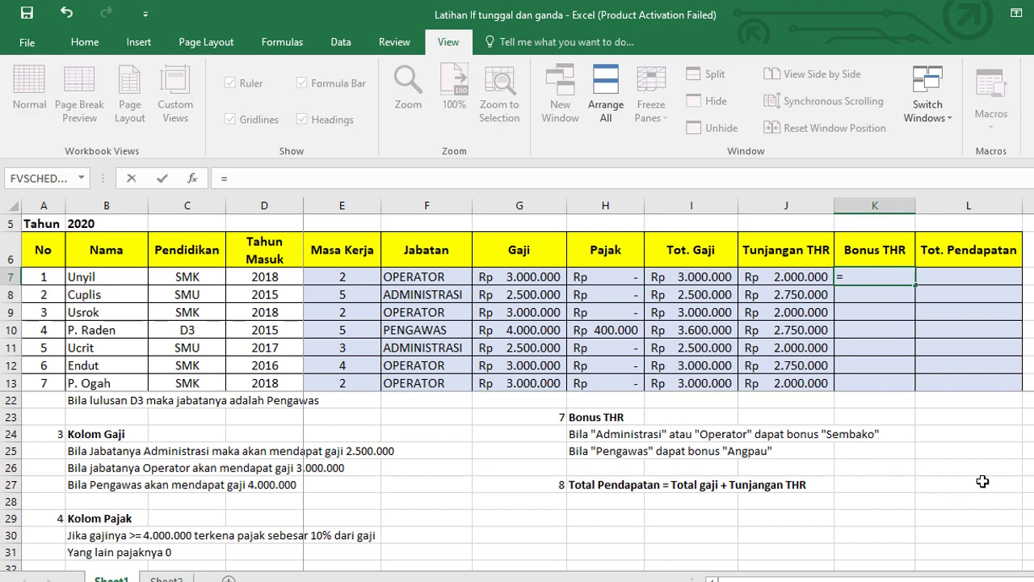
{"action": "type", "text": "IF("}
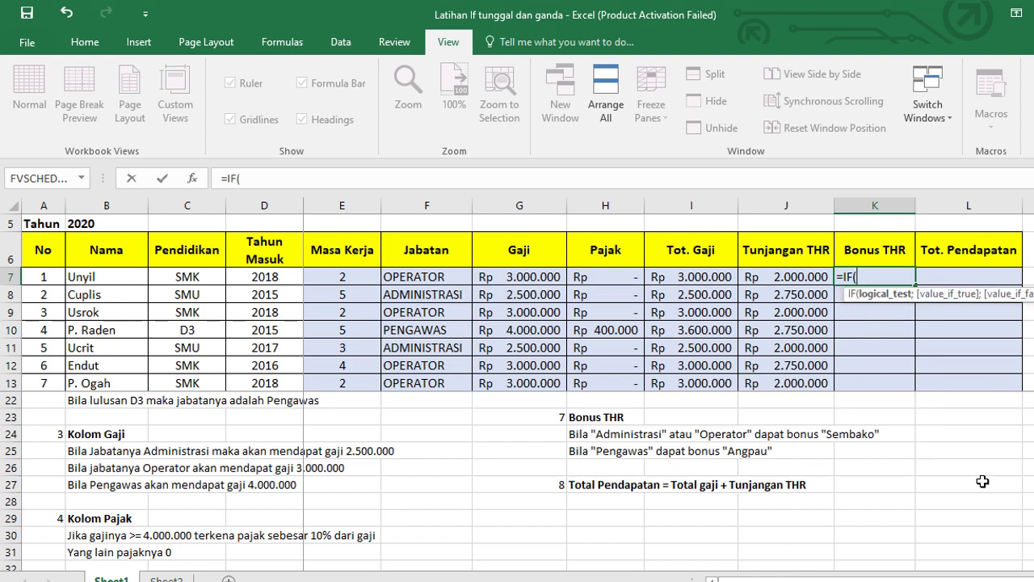
{"action": "type", "text": "OR"}
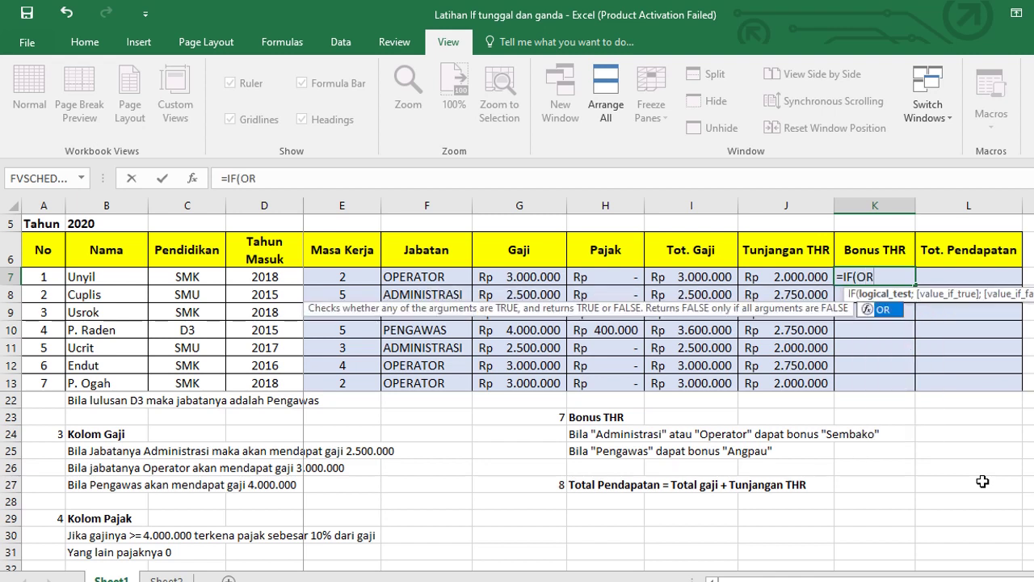
{"action": "type", "text": "("}
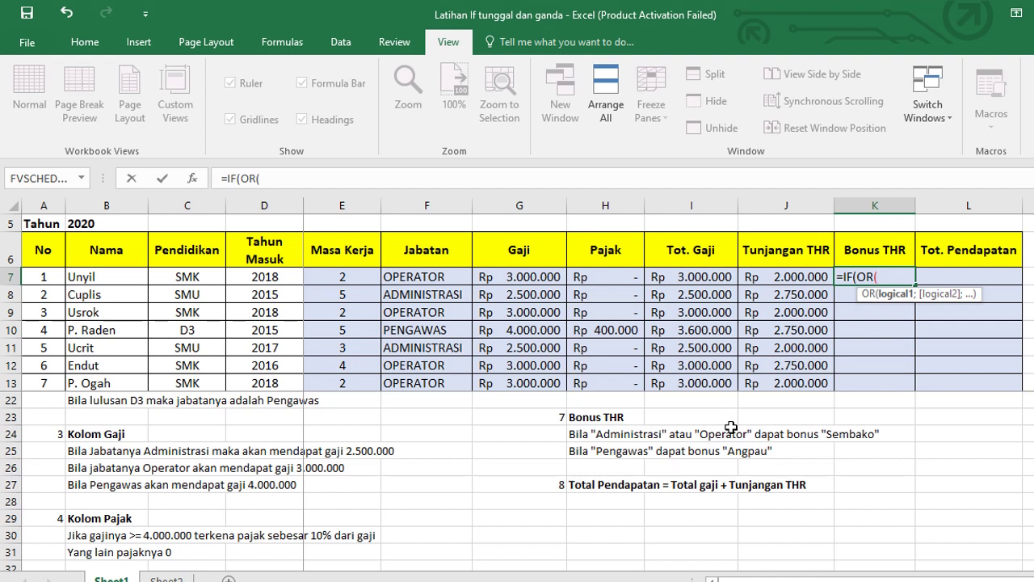
{"action": "left_click", "coordinate": [446, 277]}
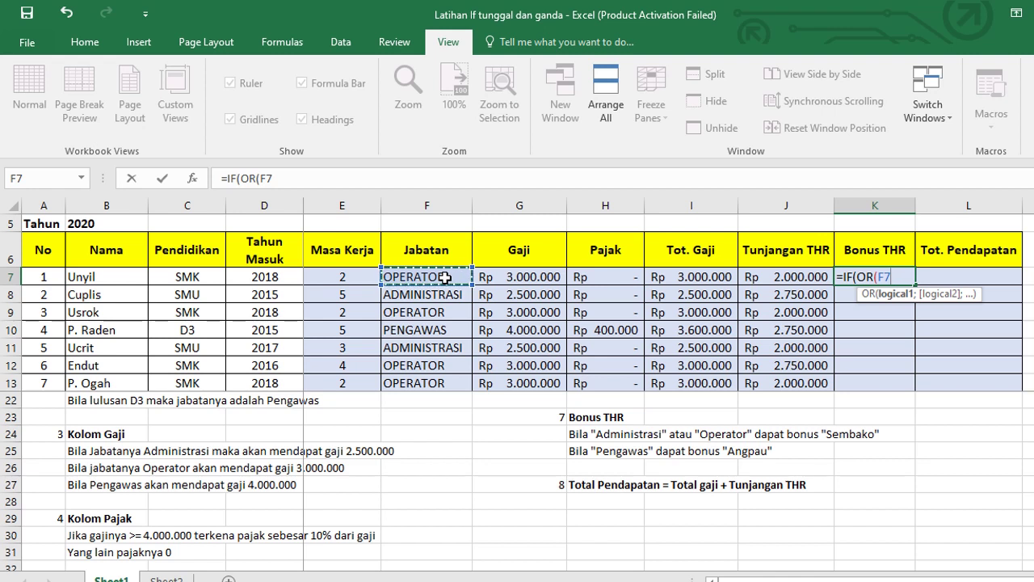
{"action": "type", "text": "="}
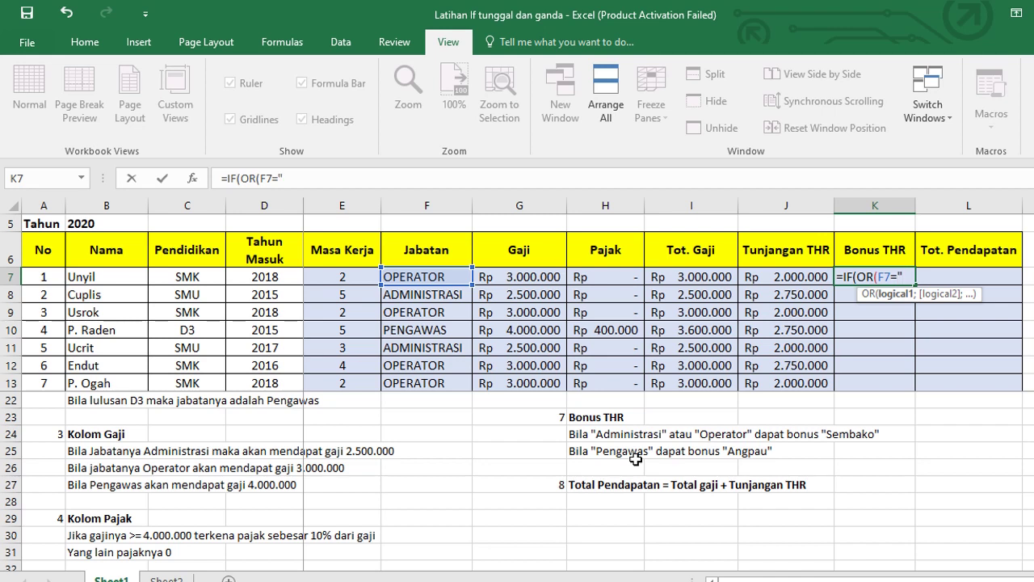
{"action": "type", "text": "\"ADMINI"}
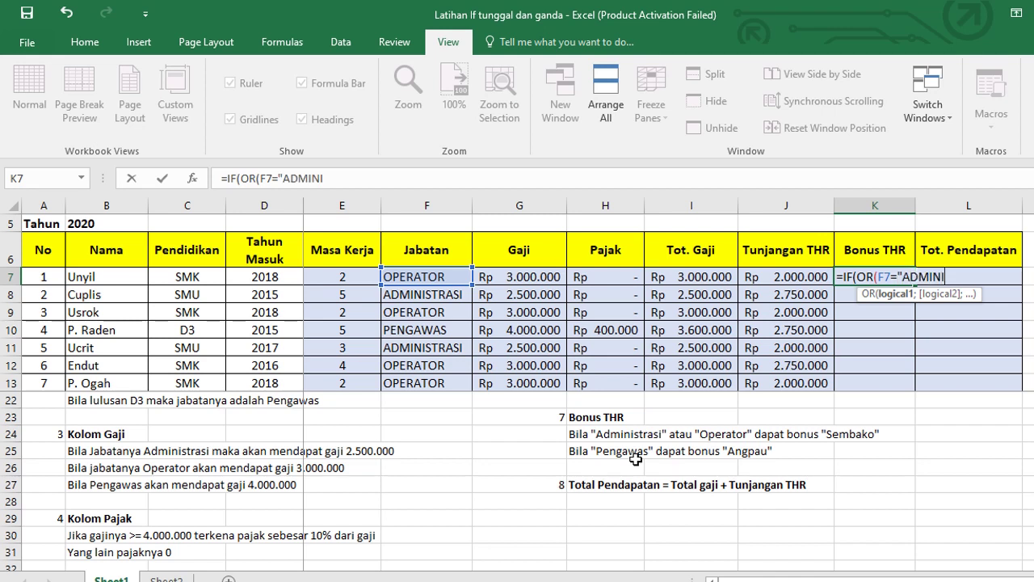
{"action": "type", "text": "STRASI"}
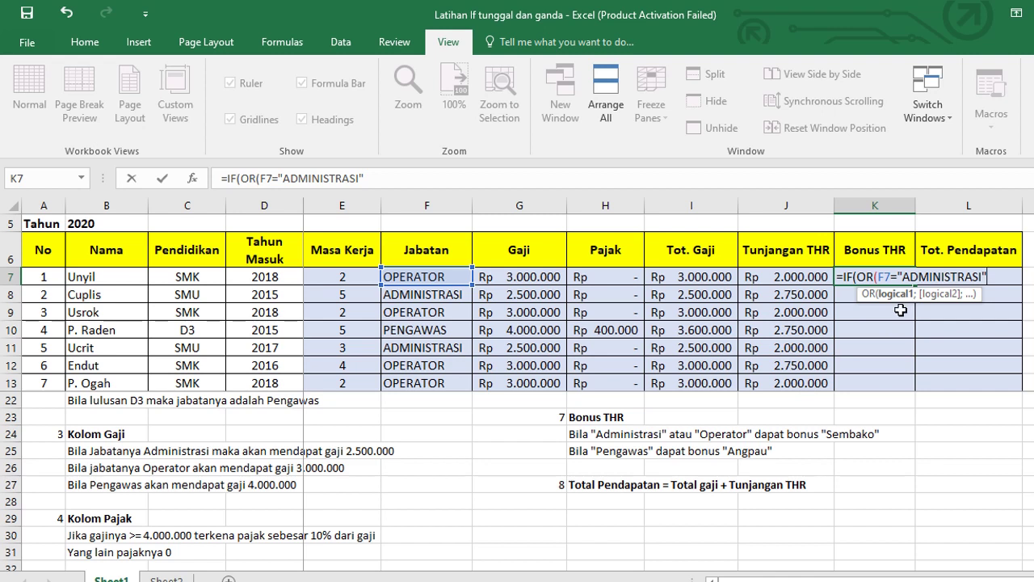
Step: Add F7="OPERATOR" as the second OR condition in the K7 formula and close the OR test with a semicolon after it
{"action": "type", "text": ";"}
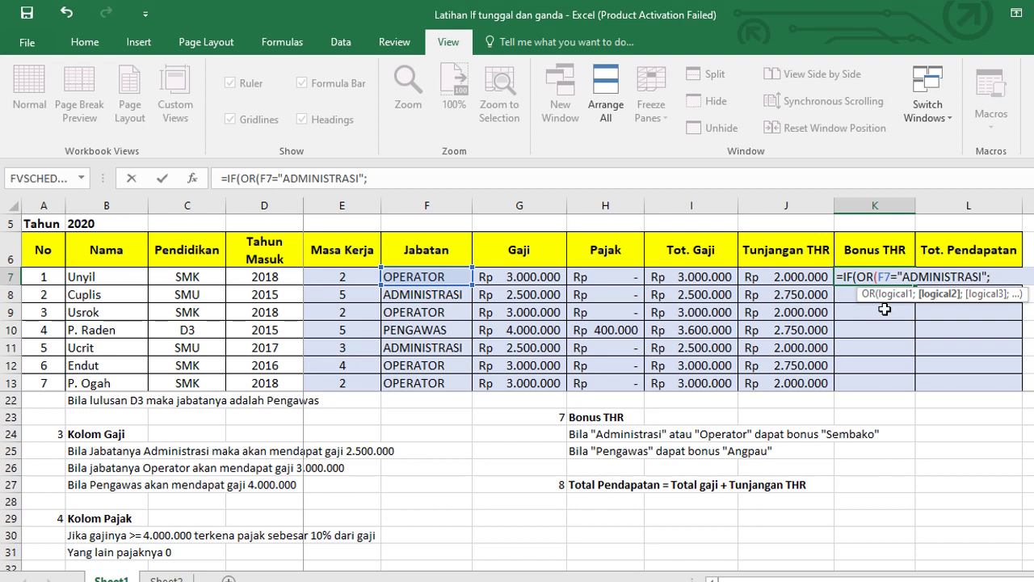
{"action": "left_click", "coordinate": [434, 276]}
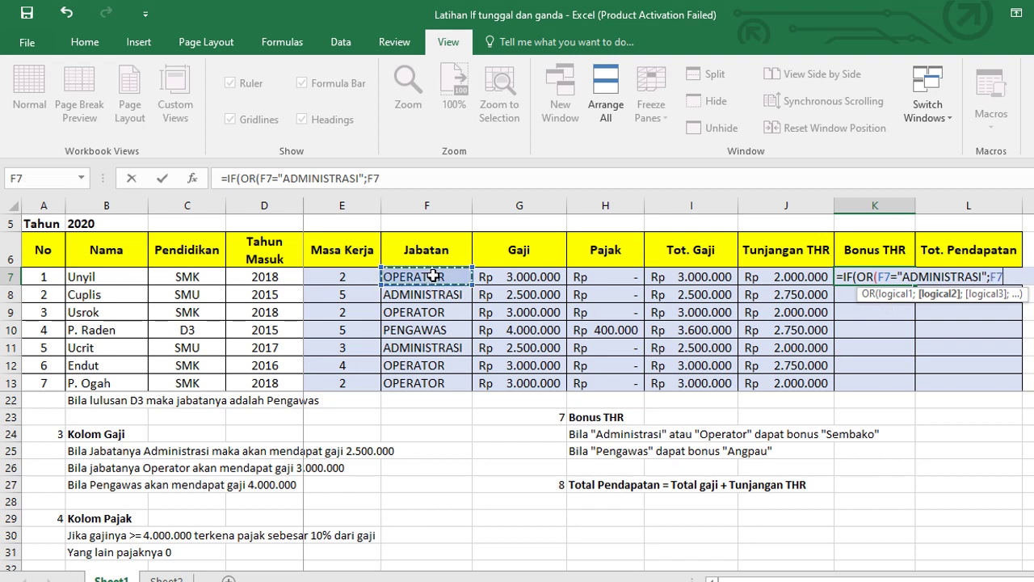
{"action": "type", "text": "=\"OPERATOR"}
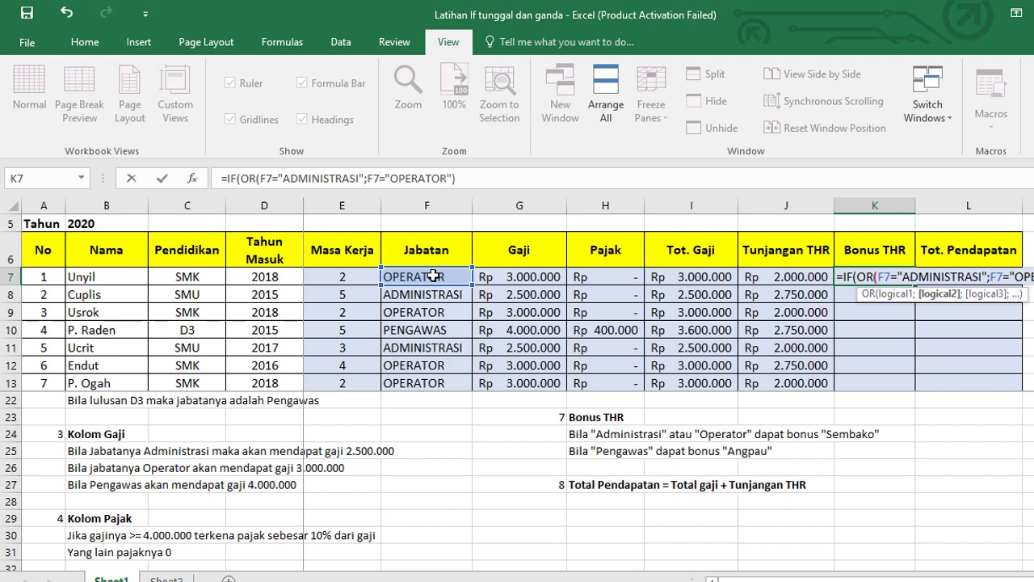
{"action": "type", "text": ";"}
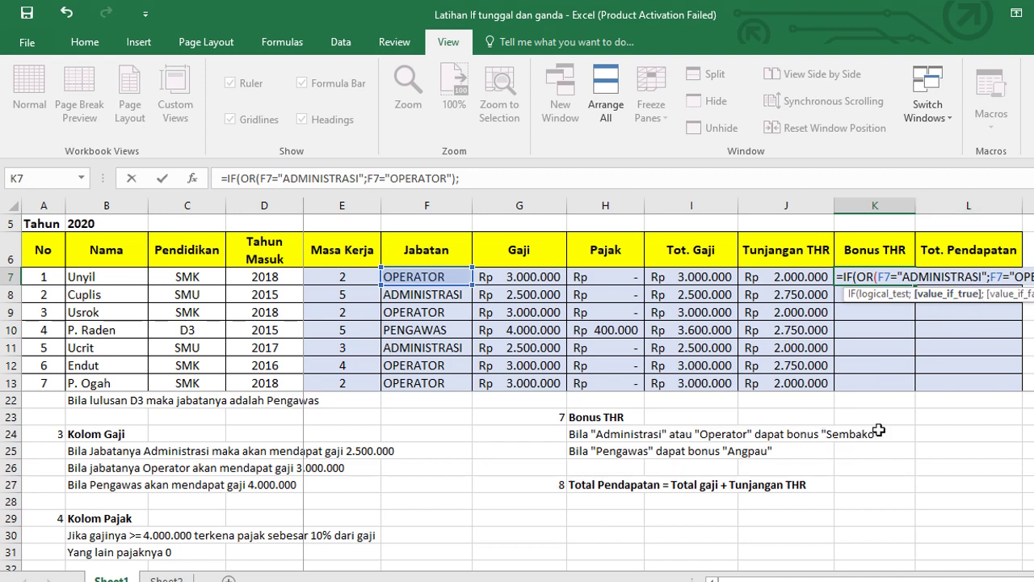
Step: Complete the K7 formula so it returns "SEMBAKO" when true and otherwise "ANGPAU", and fill it down to K13
{"action": "type", "text": "\"SEMBAKO"}
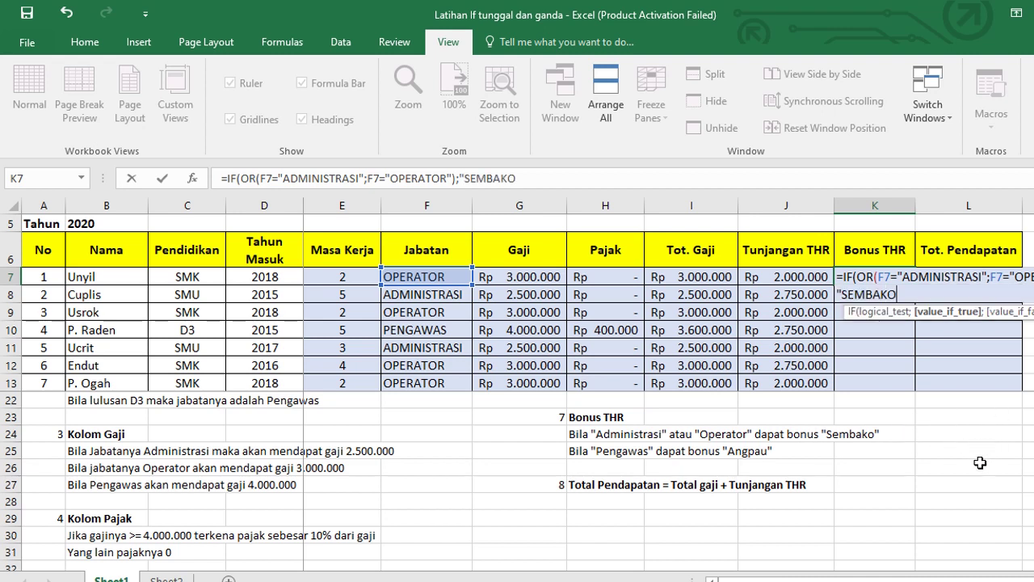
{"action": "type", "text": "\";"}
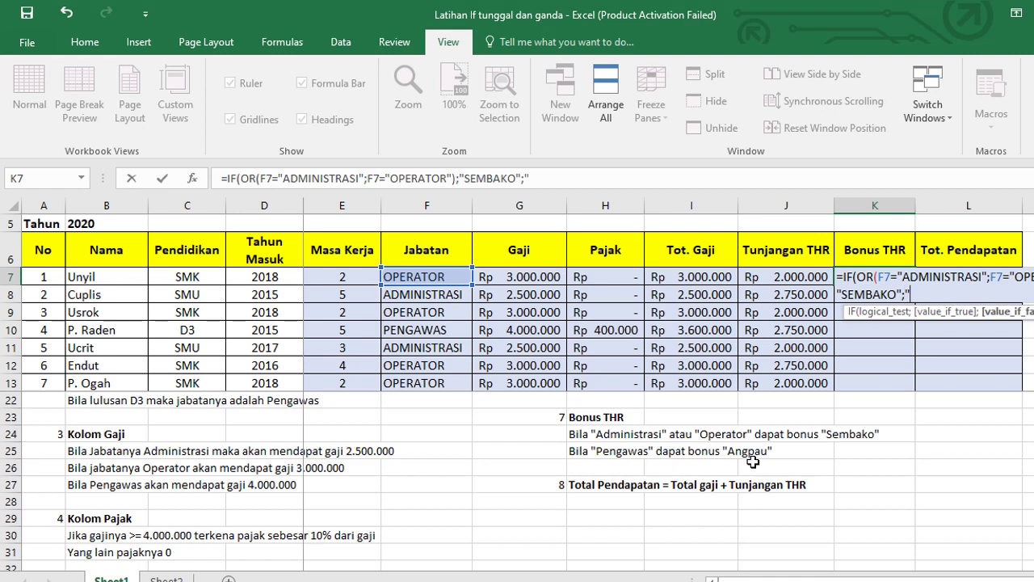
{"action": "type", "text": "NGPAU"}
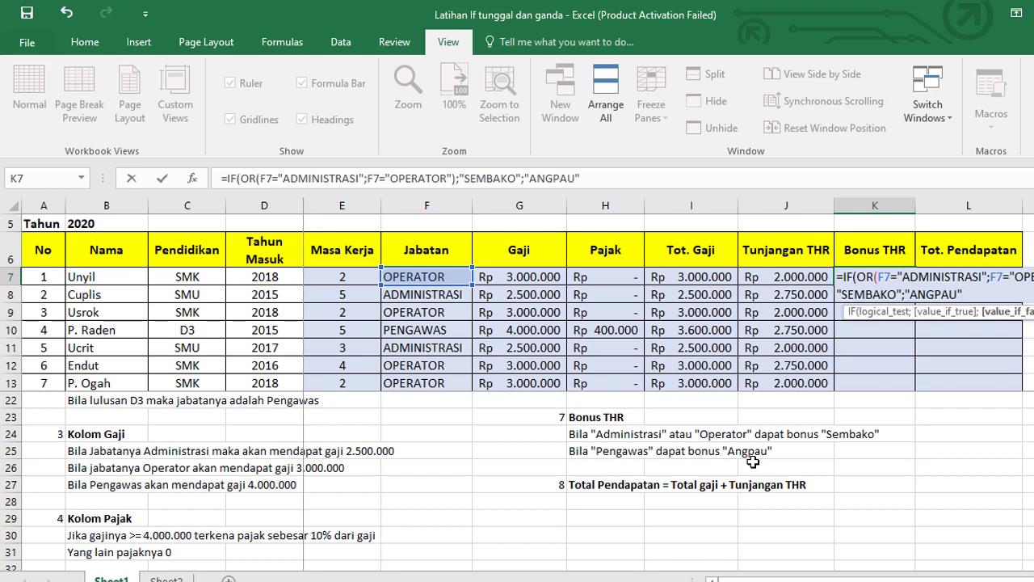
{"action": "key", "text": "Return"}
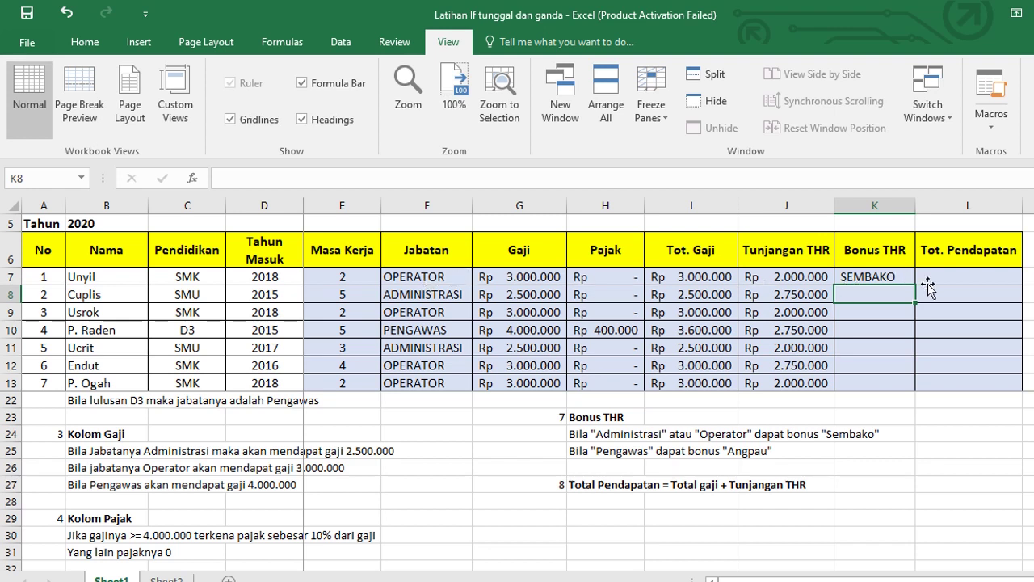
{"action": "left_click", "coordinate": [887, 278]}
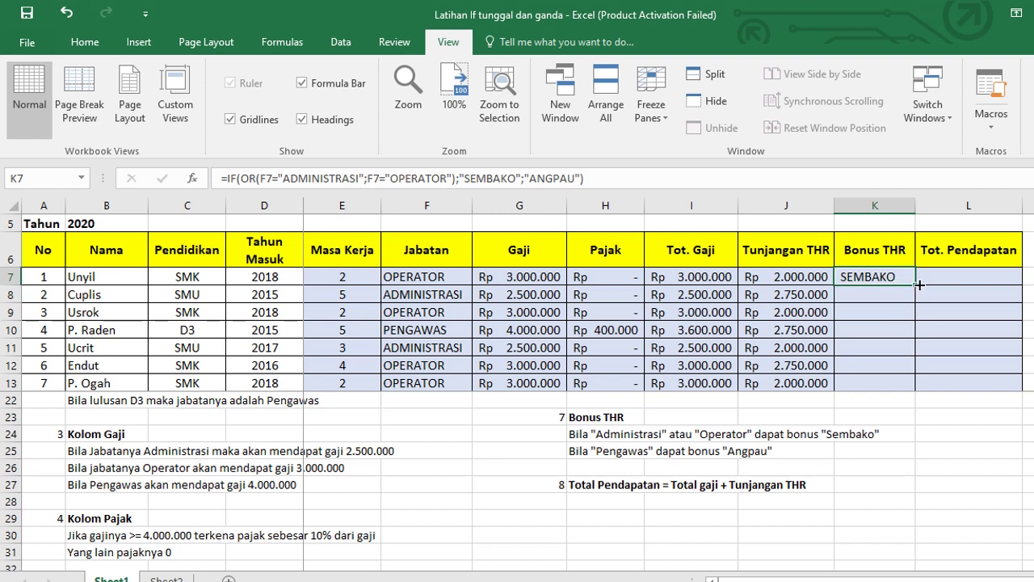
{"action": "left_click_drag", "start_coordinate": [915, 284], "coordinate": [923, 387]}
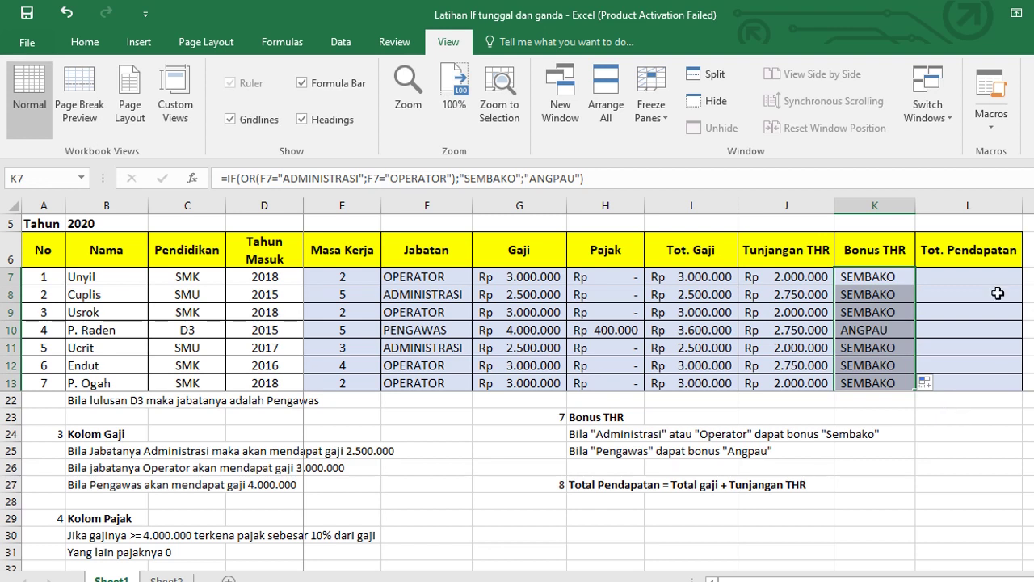
Step: Enter =I7+J7 in L7 for Tot. Pendapatan and fill it down through the last employee row
{"action": "left_click", "coordinate": [962, 275]}
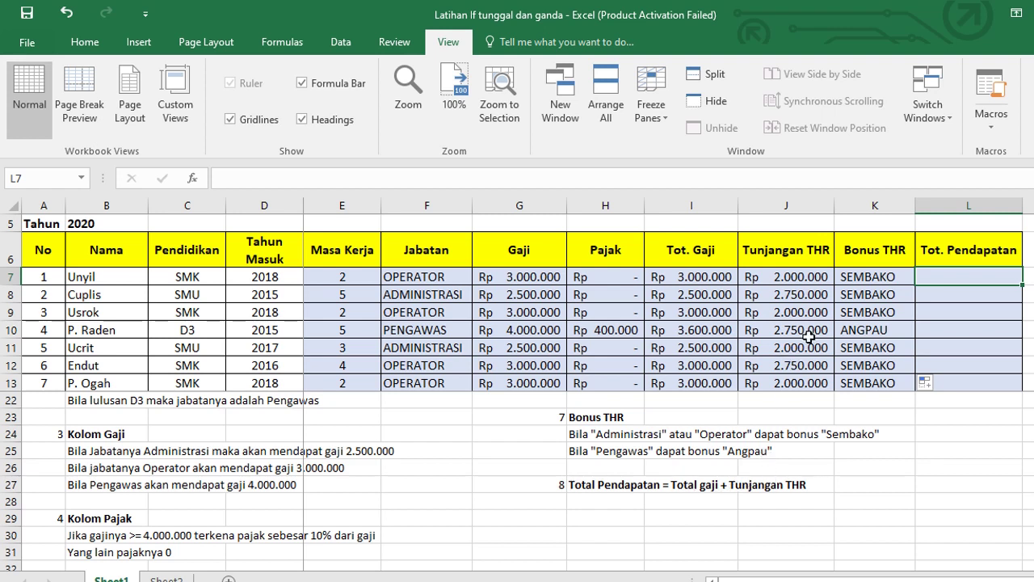
{"action": "type", "text": "="}
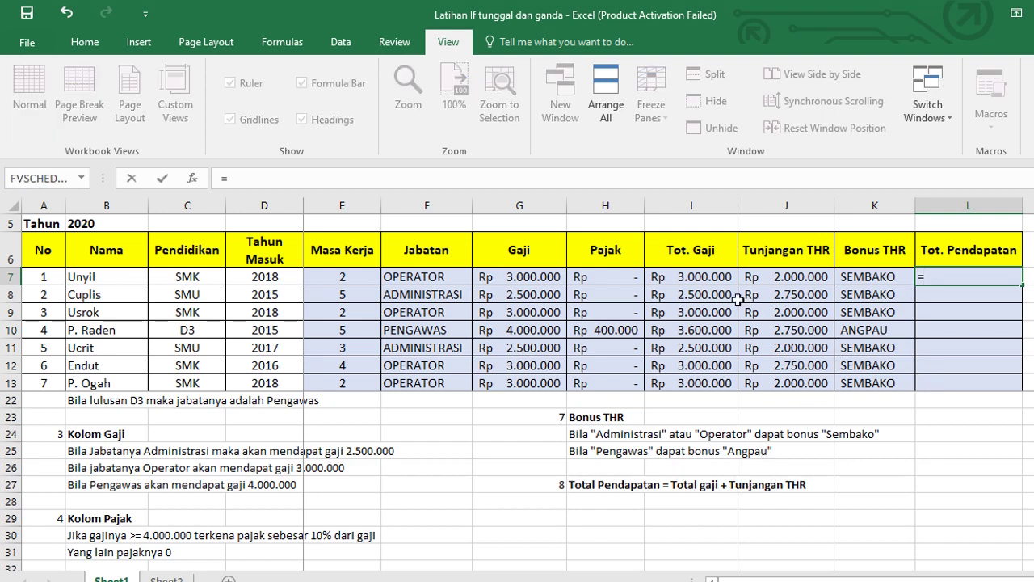
{"action": "left_click", "coordinate": [702, 276]}
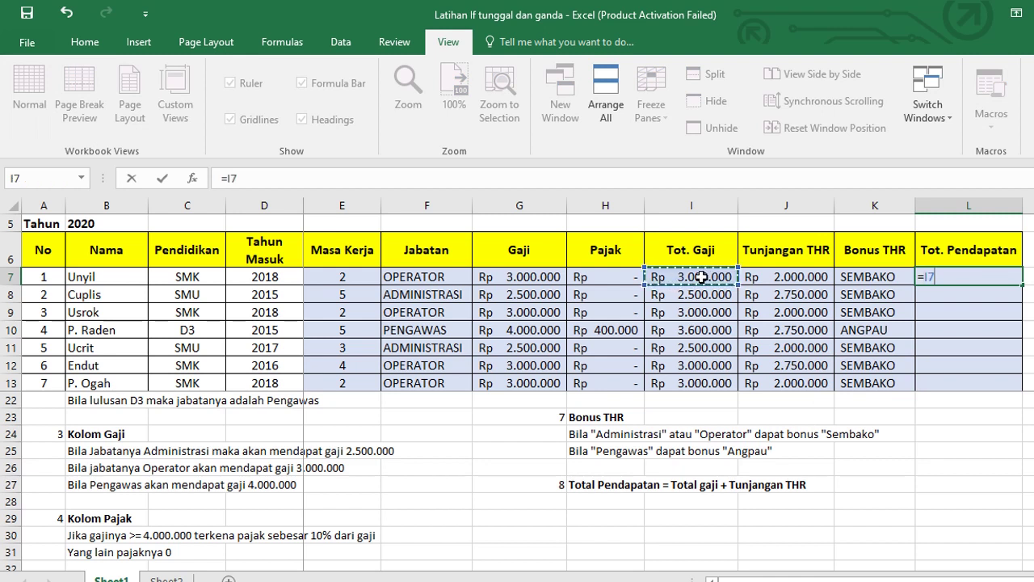
{"action": "type", "text": "+"}
{"action": "left_click", "coordinate": [786, 277]}
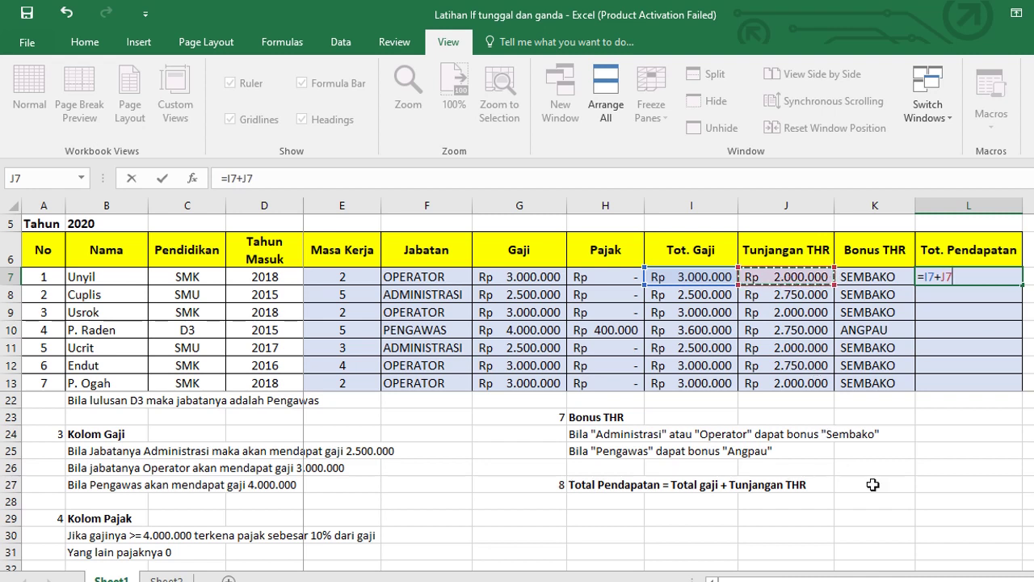
{"action": "key", "text": "Return"}
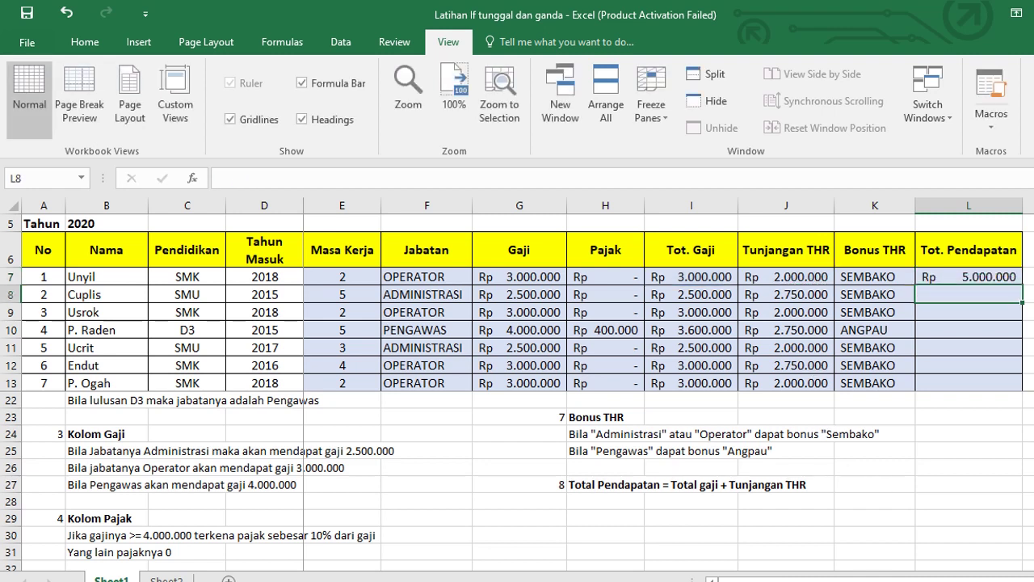
{"action": "left_click", "coordinate": [992, 276]}
{"action": "left_click_drag", "start_coordinate": [1023, 283], "coordinate": [1030, 393]}
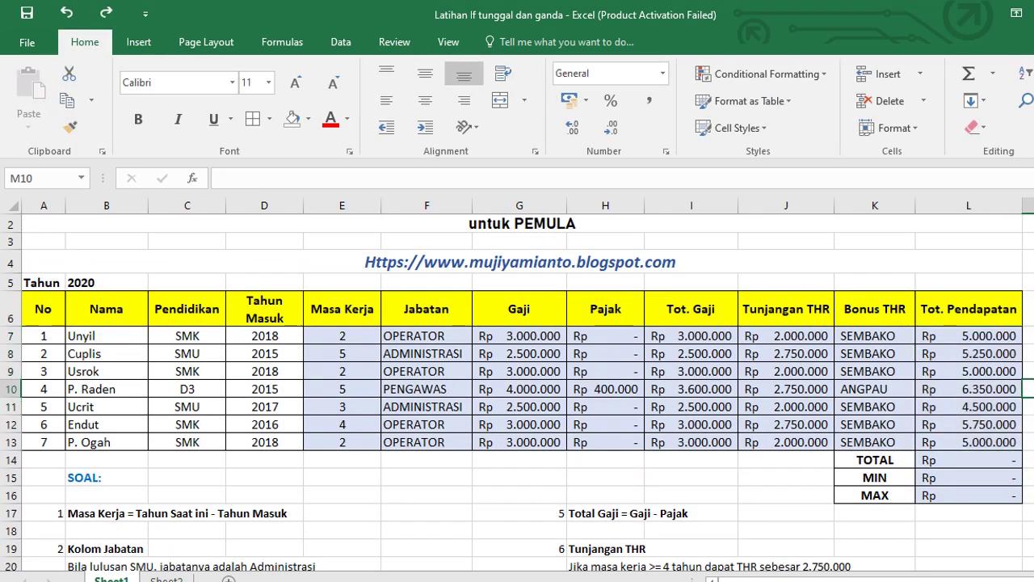
Step: Clear the contents of the TOTAL, MIN and MAX cells L14:L16
{"action": "left_click_drag", "start_coordinate": [993, 462], "coordinate": [1000, 489]}
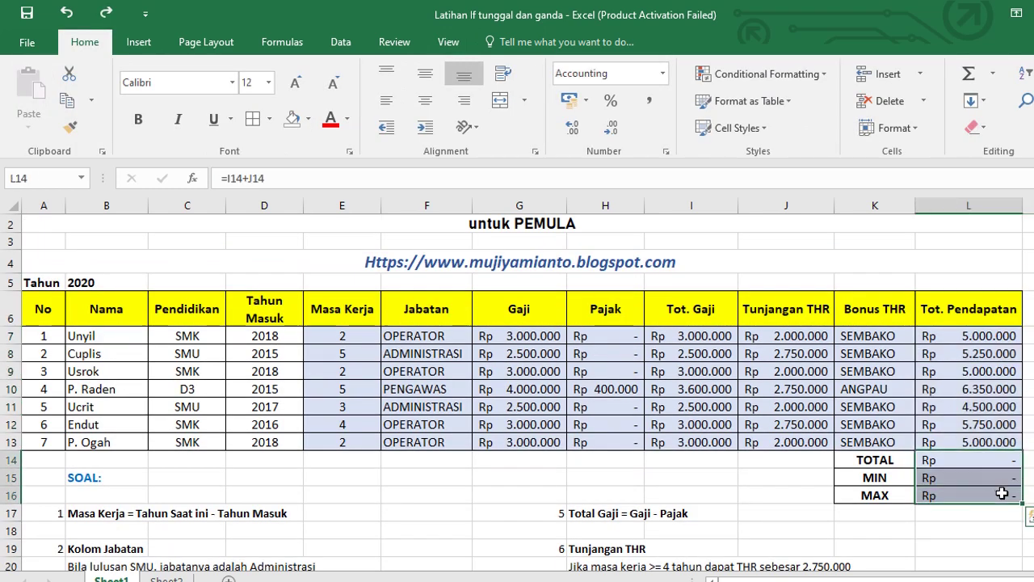
{"action": "key", "text": "Delete"}
{"action": "left_click", "coordinate": [1028, 477]}
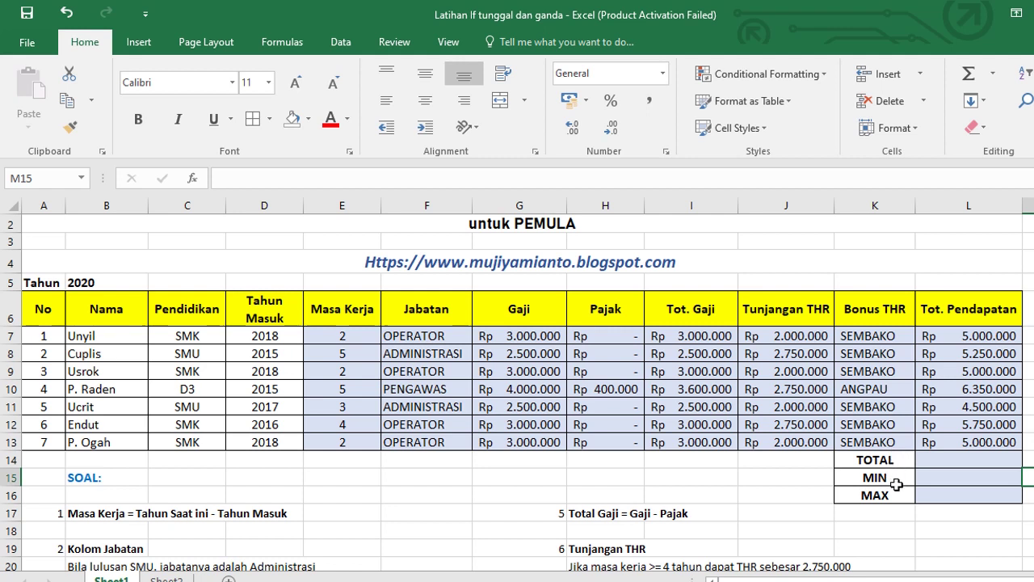
Step: Sum the Tot. Pendapatan values in L7:L13 into the TOTAL cell L14
{"action": "left_click", "coordinate": [959, 336]}
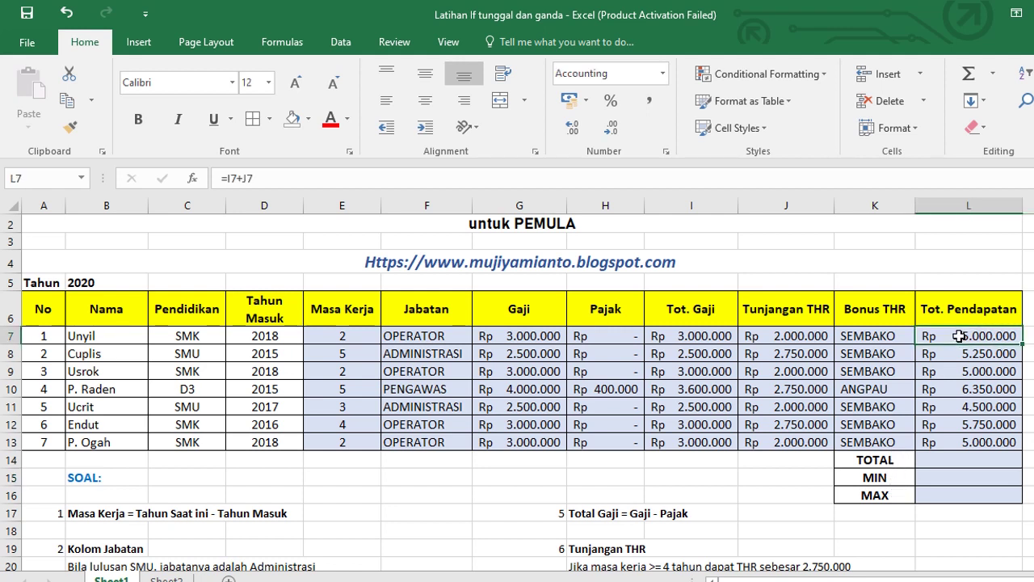
{"action": "left_click_drag", "start_coordinate": [959, 336], "coordinate": [977, 440]}
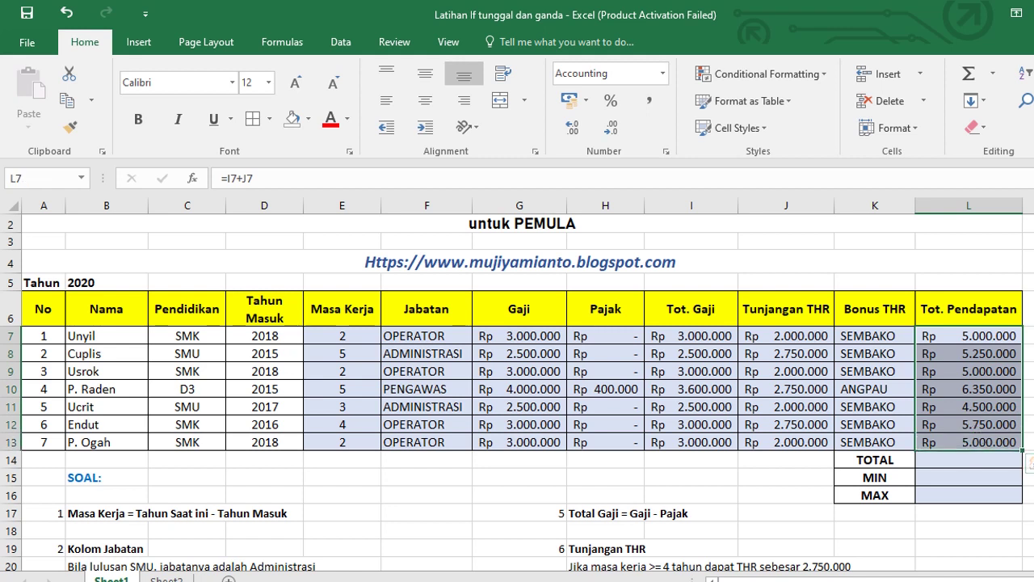
{"action": "left_click", "coordinate": [969, 73]}
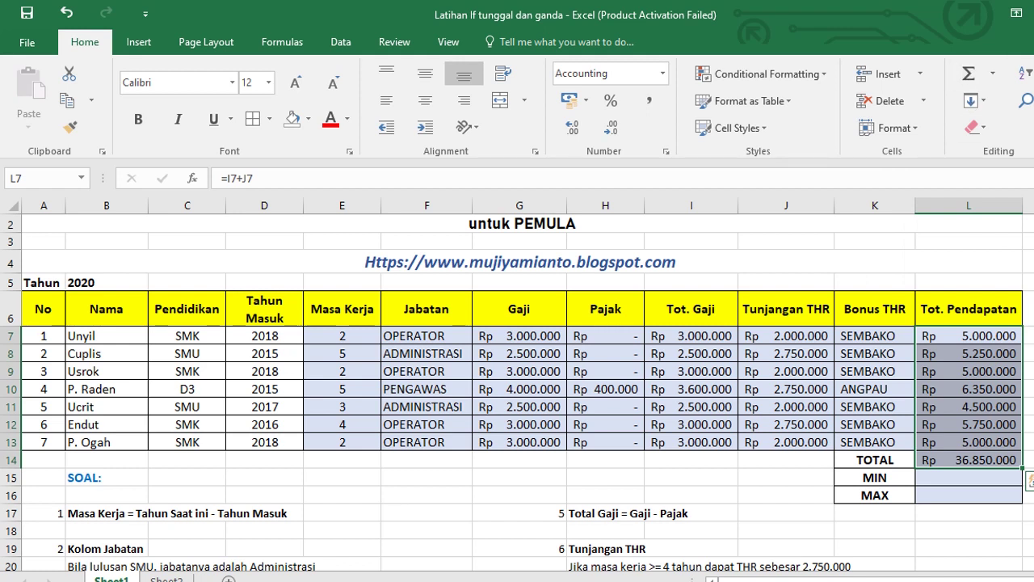
Step: Insert the minimum of L7:L13 into the MIN cell L15 with the automatic Min function
{"action": "left_click", "coordinate": [973, 338]}
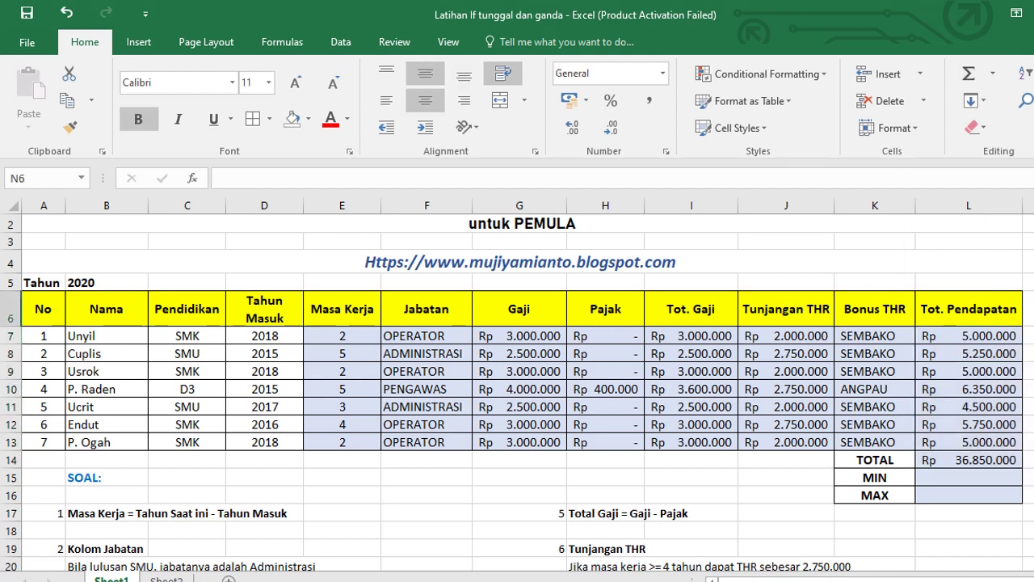
{"action": "left_click", "coordinate": [978, 315]}
{"action": "left_click", "coordinate": [994, 338]}
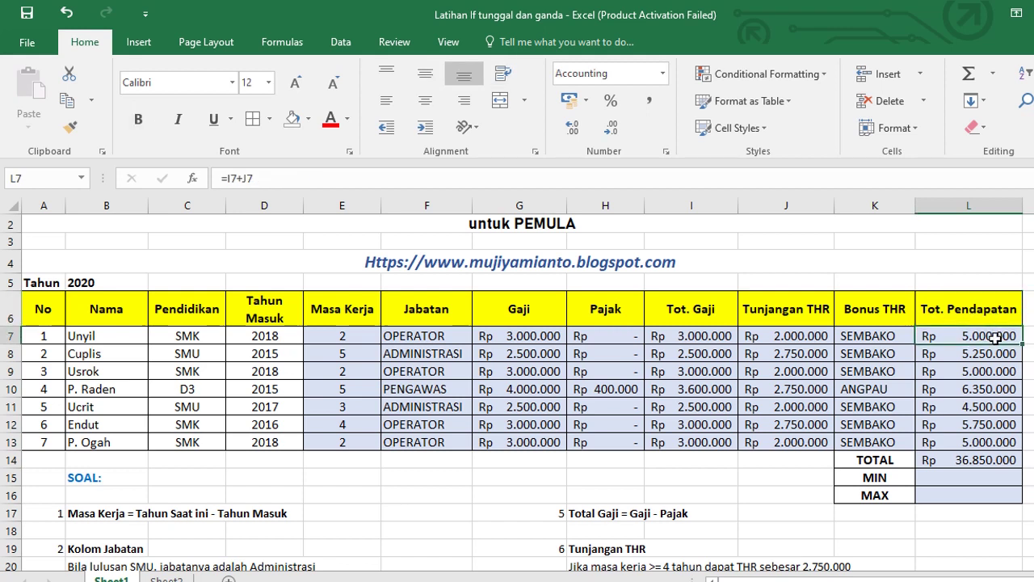
{"action": "left_click_drag", "start_coordinate": [993, 341], "coordinate": [998, 443]}
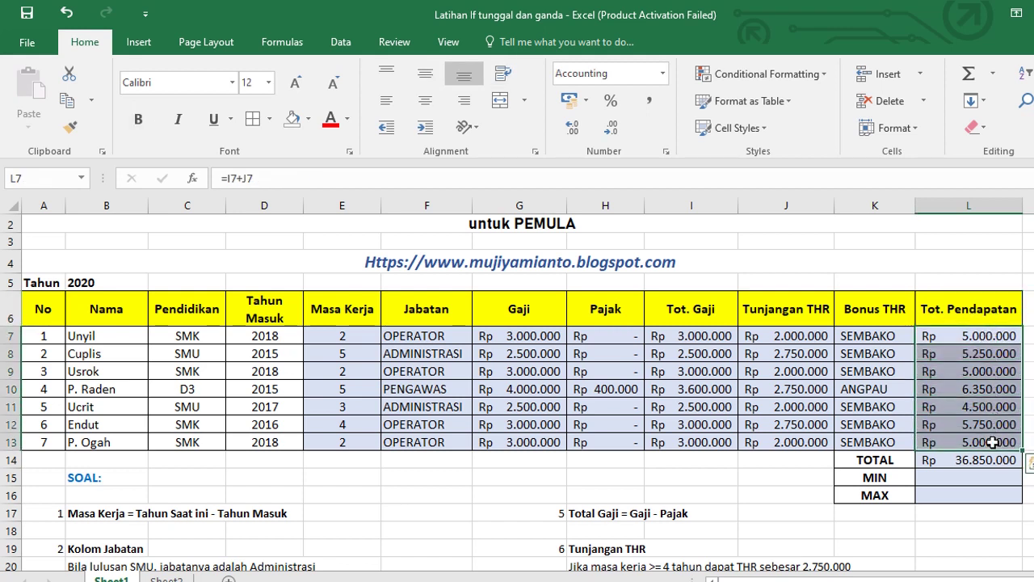
{"action": "left_click", "coordinate": [990, 74]}
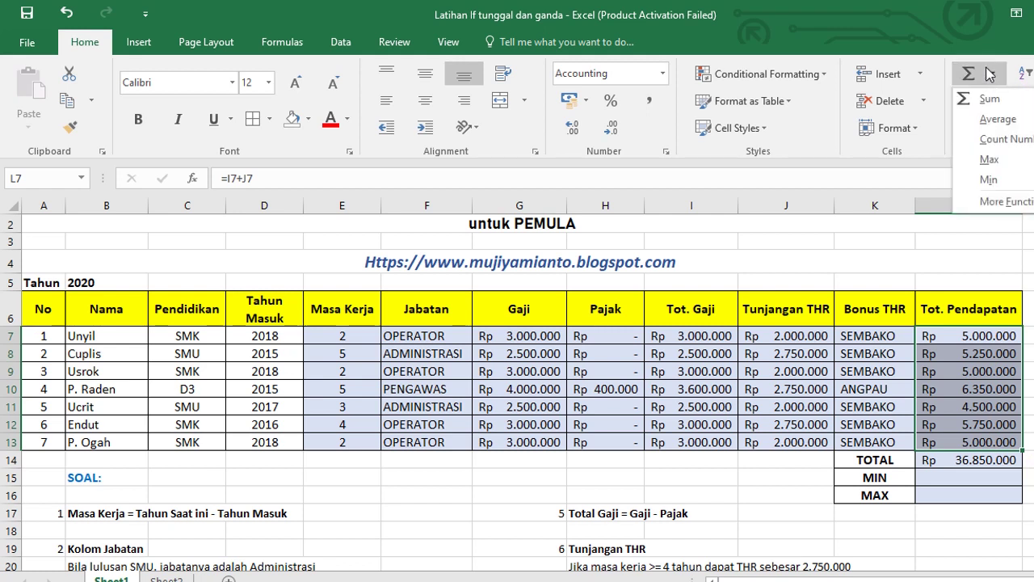
{"action": "left_click", "coordinate": [989, 179]}
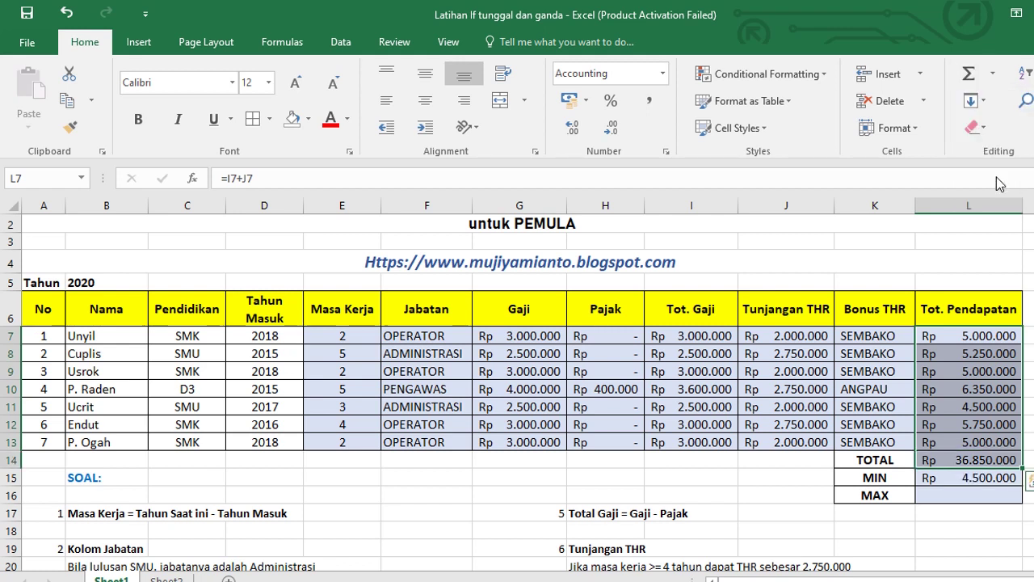
Step: Insert the maximum of L7:L13 into the MAX cell L16 with the automatic Max function
{"action": "left_click_drag", "start_coordinate": [943, 333], "coordinate": [954, 442]}
{"action": "left_click", "coordinate": [954, 442]}
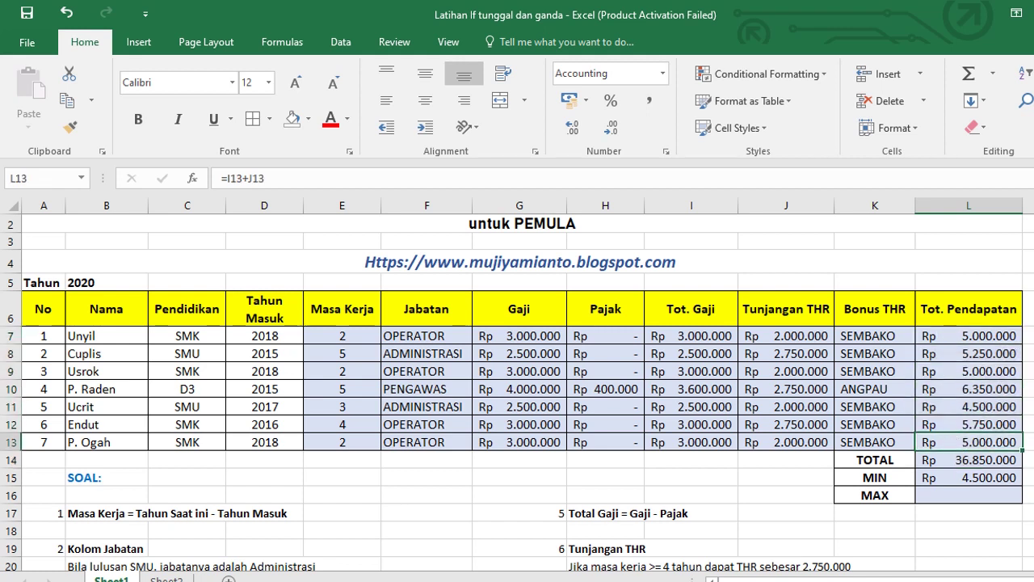
{"action": "left_click_drag", "start_coordinate": [945, 337], "coordinate": [949, 440]}
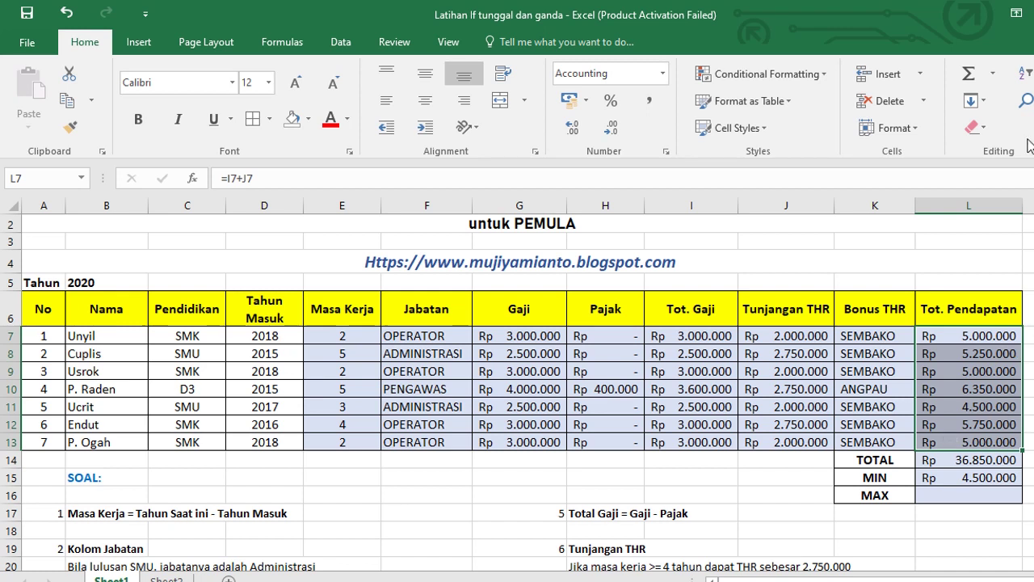
{"action": "left_click", "coordinate": [993, 74]}
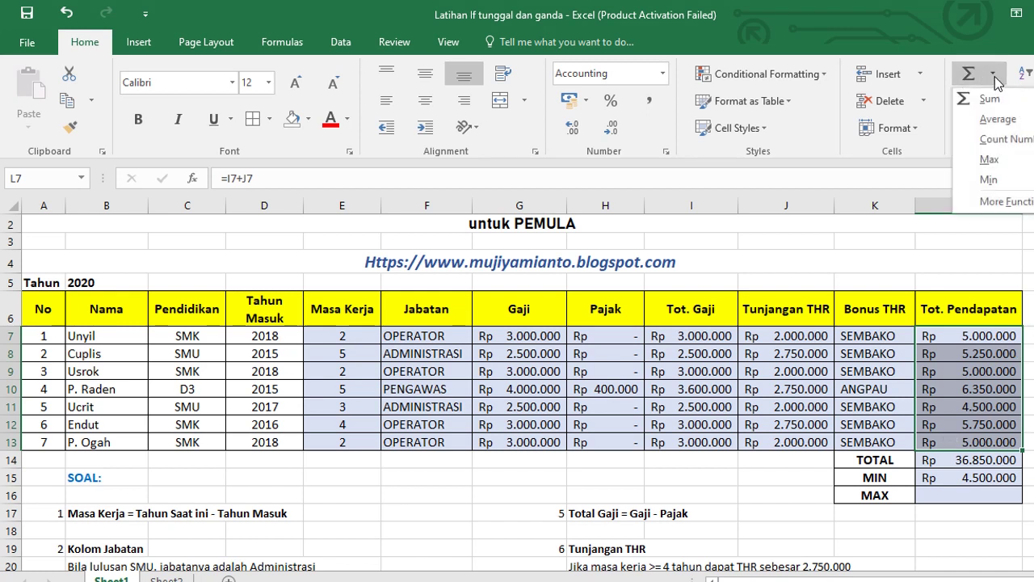
{"action": "left_click", "coordinate": [1024, 159]}
{"action": "left_click", "coordinate": [1028, 372]}
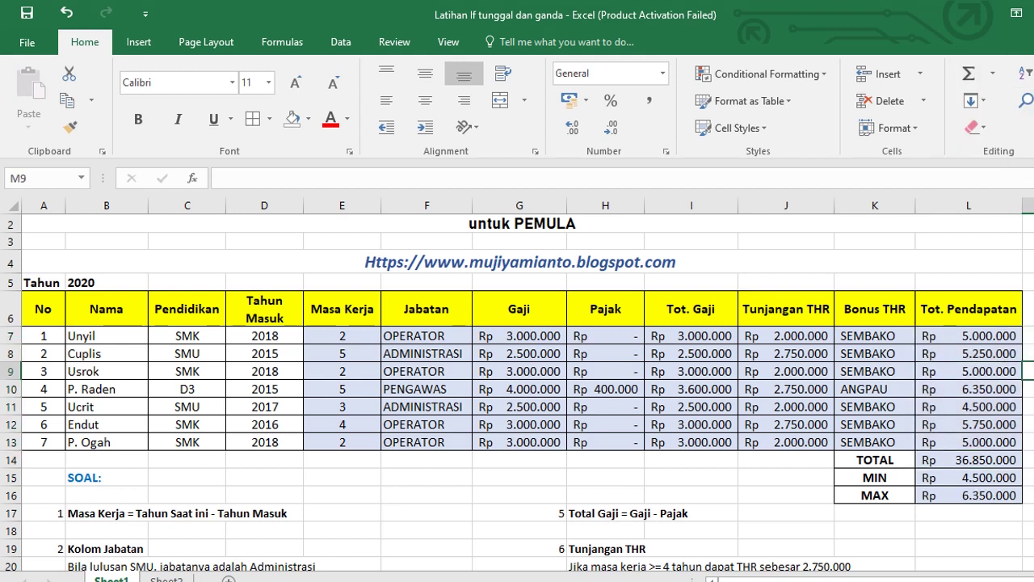